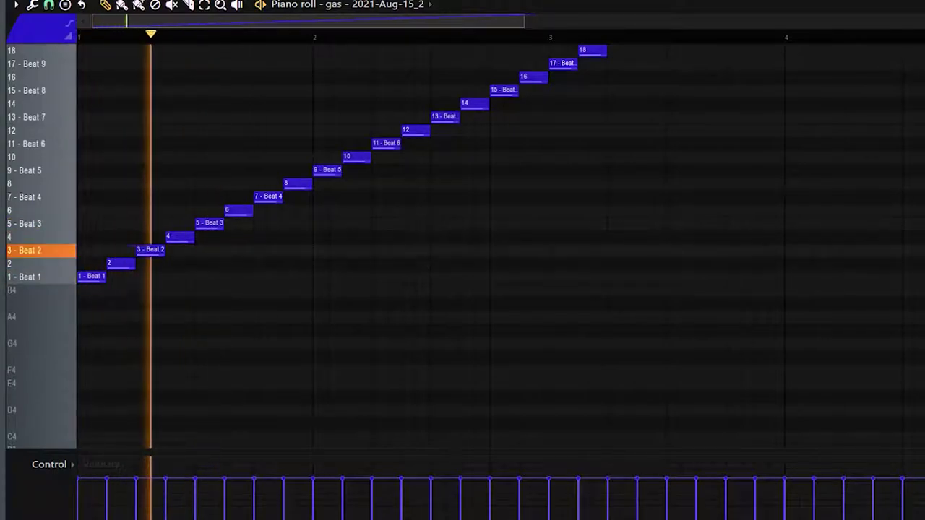
{"action": "scroll", "coordinate": [499, 245], "scroll_direction": "up", "scroll_amount": 2}
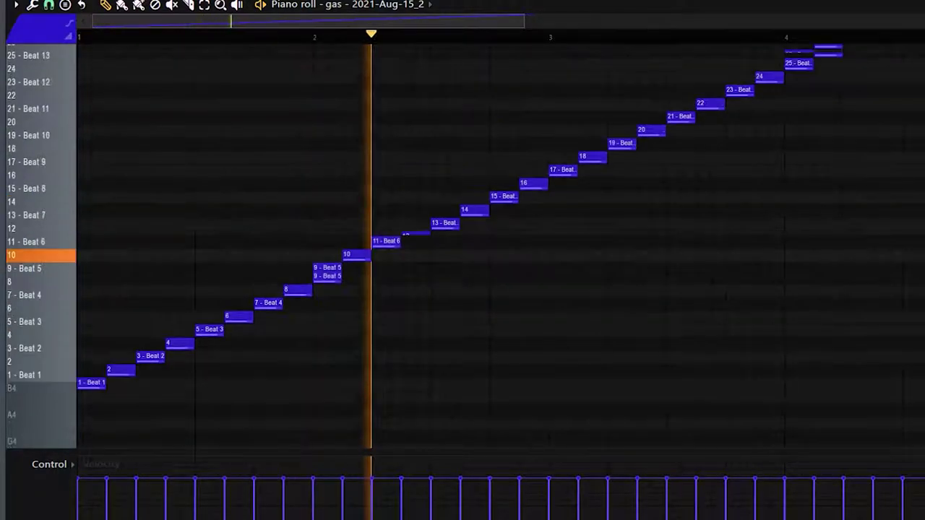
{"action": "scroll", "coordinate": [499, 246], "scroll_direction": "up", "scroll_amount": 2}
{"action": "scroll", "coordinate": [499, 246], "scroll_direction": "down", "scroll_amount": 2}
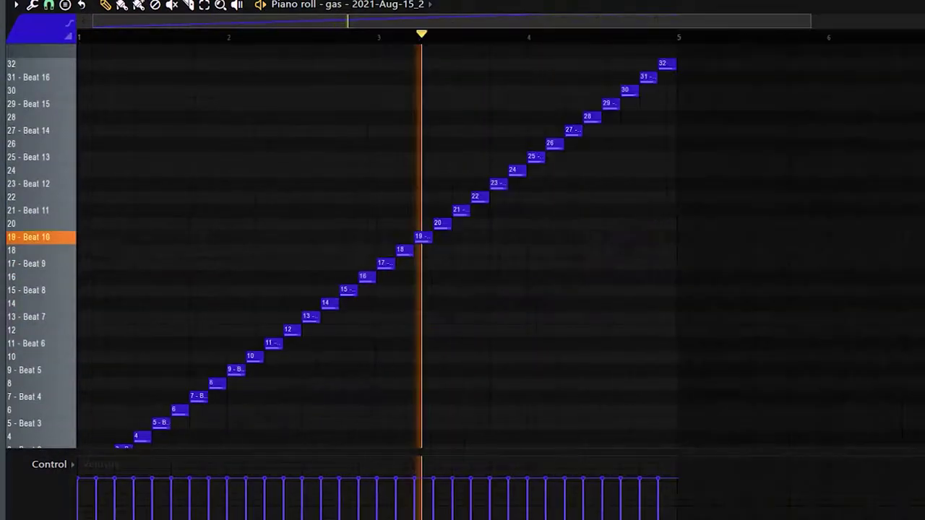
{"action": "scroll", "coordinate": [498, 245], "scroll_direction": "down", "scroll_amount": 1}
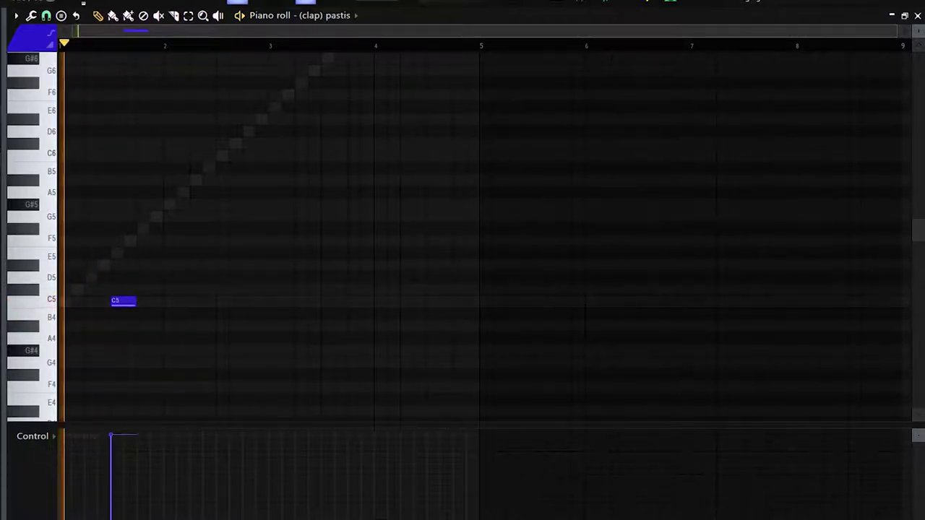
- Repeat the (clap) pastis C5 note once per bar across all eight bars and clear the selection
{"action": "key", "text": "ctrl+a"}
{"action": "key", "text": "ctrl+b"}
{"action": "key", "text": "ctrl+b"}
{"action": "key", "text": "ctrl+b"}
{"action": "key", "text": "ctrl+b"}
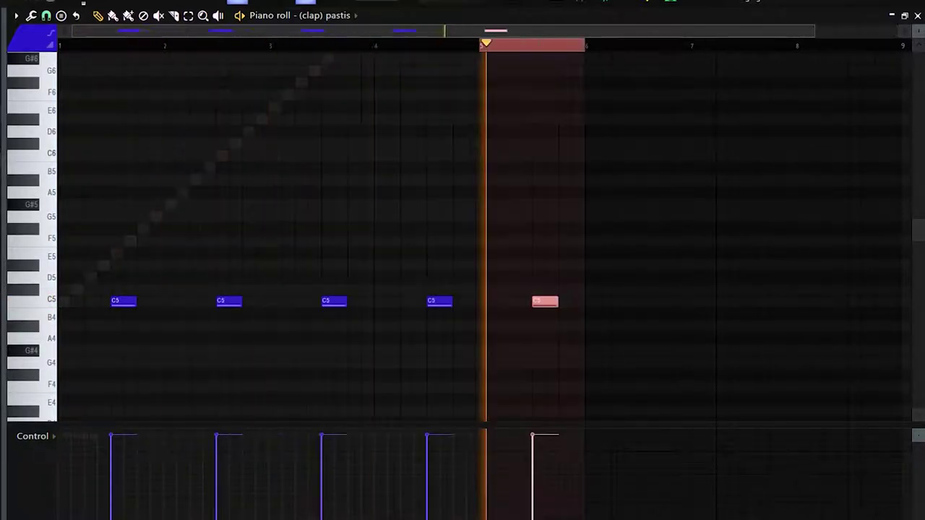
{"action": "key", "text": "ctrl+b"}
{"action": "key", "text": "ctrl+b"}
{"action": "key", "text": "ctrl+b"}
{"action": "key", "text": "ctrl+d"}
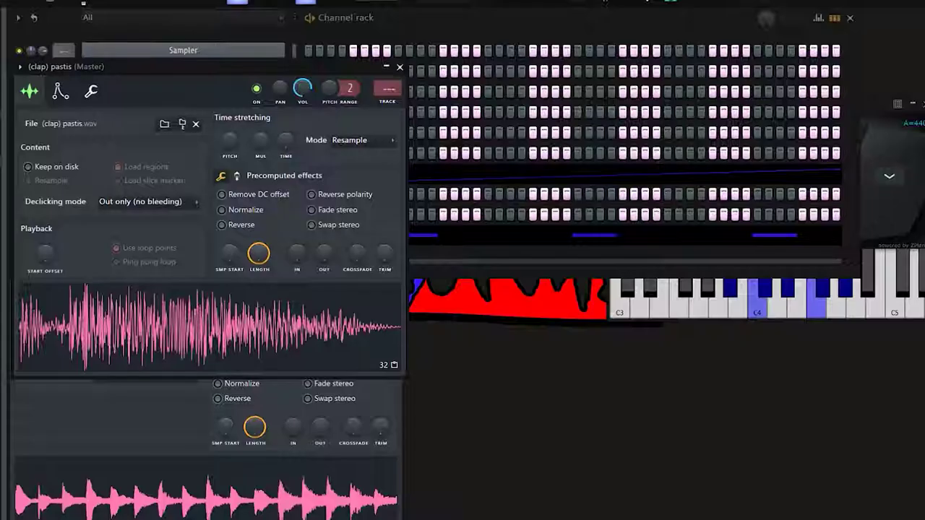
- Paste a copy of the gas - 2021-Aug-15_2 slice notes into bars 5 to 8 and return to the channel rack
{"action": "key", "text": "F6"}
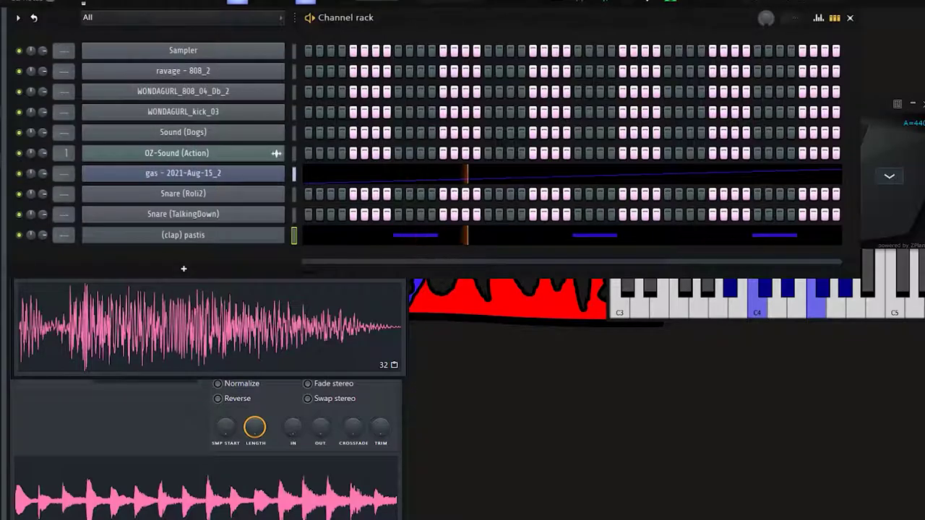
{"action": "key", "text": "F7"}
{"action": "key", "text": "ctrl+v"}
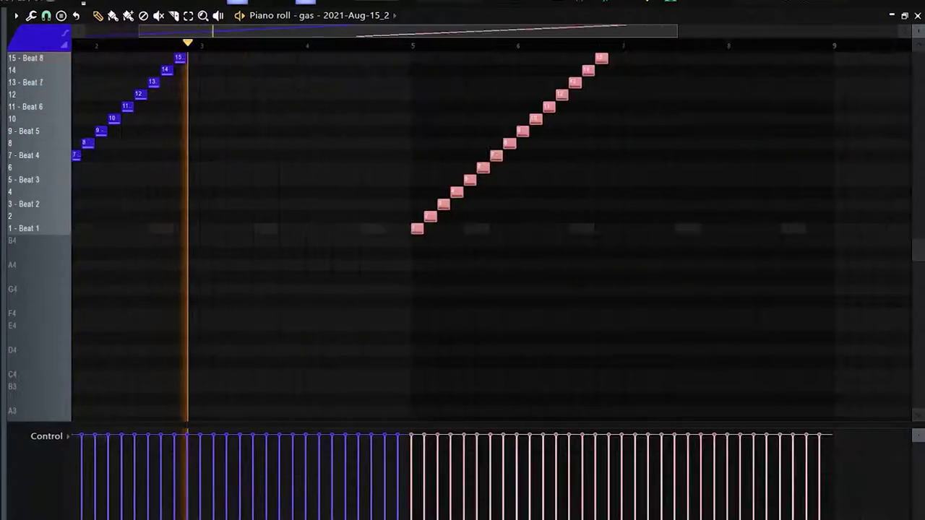
{"action": "key", "text": "ctrl+d"}
{"action": "key", "text": "F7"}
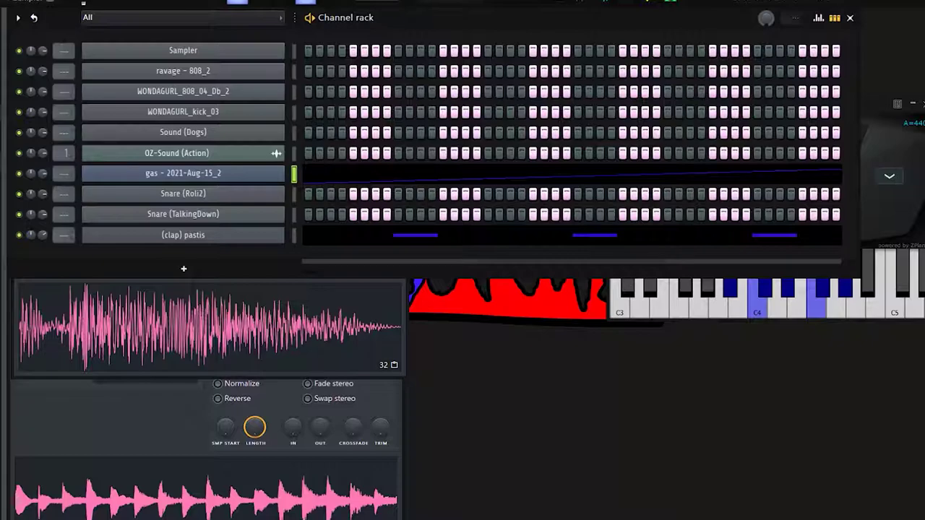
- Copy the (clap) pastis pattern into the Snare (TalkingDown) channel
{"action": "right_click", "coordinate": [284, 230]}
{"action": "left_click", "coordinate": [438, 246]}
{"action": "right_click", "coordinate": [282, 211]}
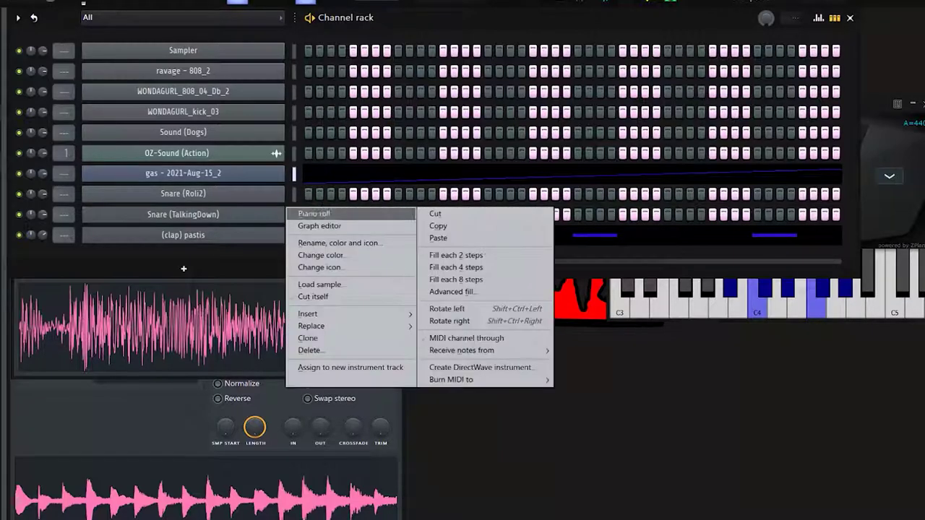
{"action": "left_click", "coordinate": [437, 238]}
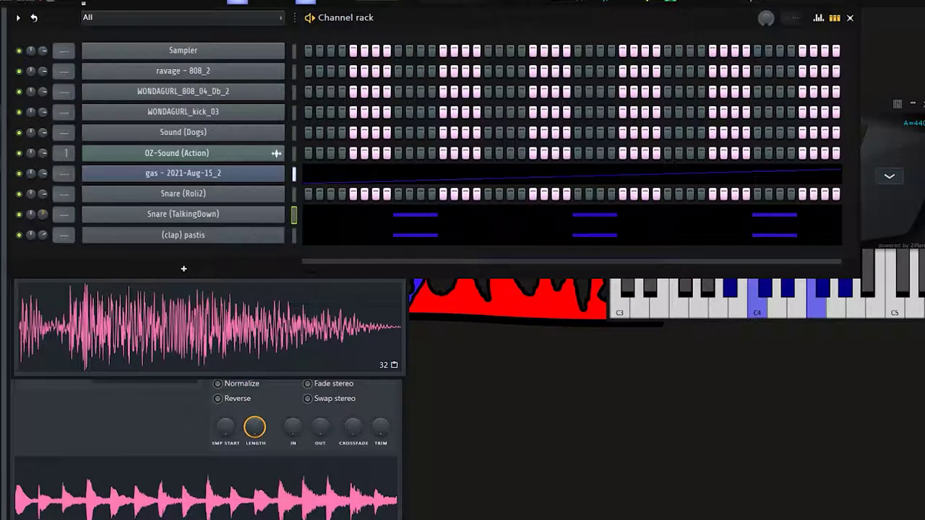
- Add a short C5 note near the start of bar 2 and a C6 note near the start of bar 4 to Snare (TalkingDown)
{"action": "left_click", "coordinate": [438, 215]}
{"action": "left_click", "coordinate": [796, 45]}
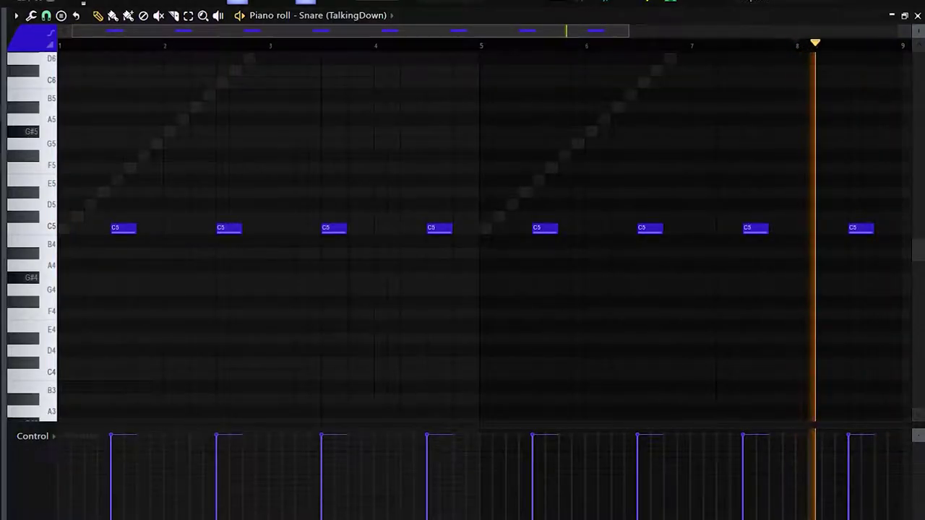
{"action": "key", "text": "space"}
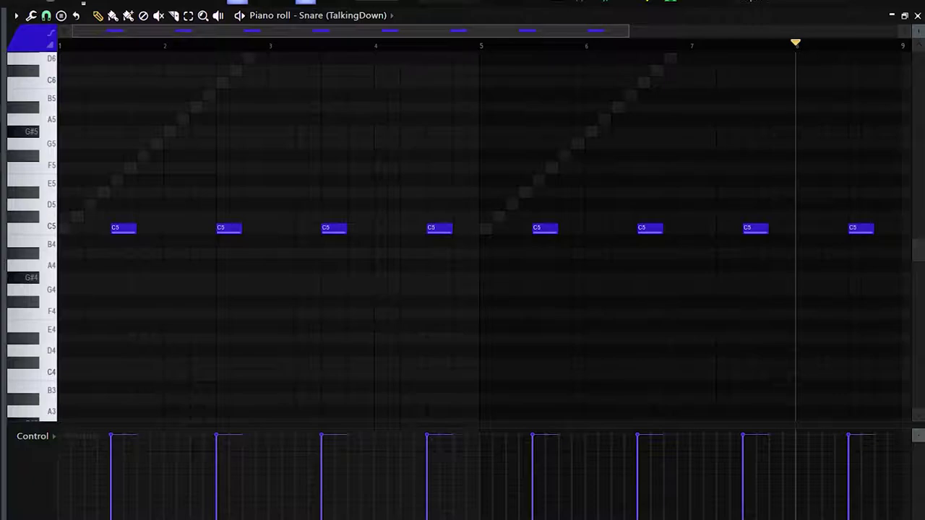
{"action": "left_click", "coordinate": [180, 228]}
{"action": "left_click_drag", "start_coordinate": [201, 228], "coordinate": [189, 228]}
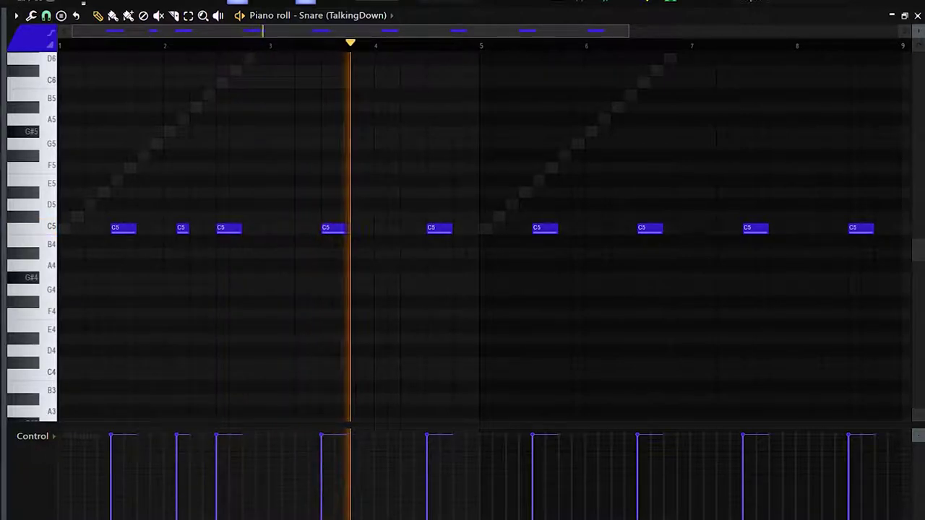
{"action": "left_click", "coordinate": [392, 82]}
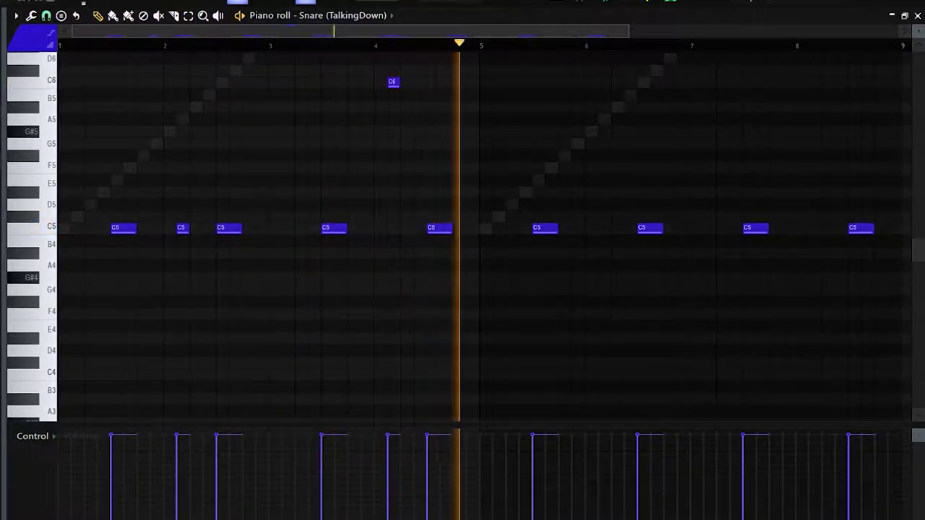
- Replace the snare notes in bars 5 to 8 with a duplicate of the first four bars
{"action": "right_click", "coordinate": [650, 228]}
{"action": "right_click", "coordinate": [861, 229]}
{"action": "right_click", "coordinate": [756, 228]}
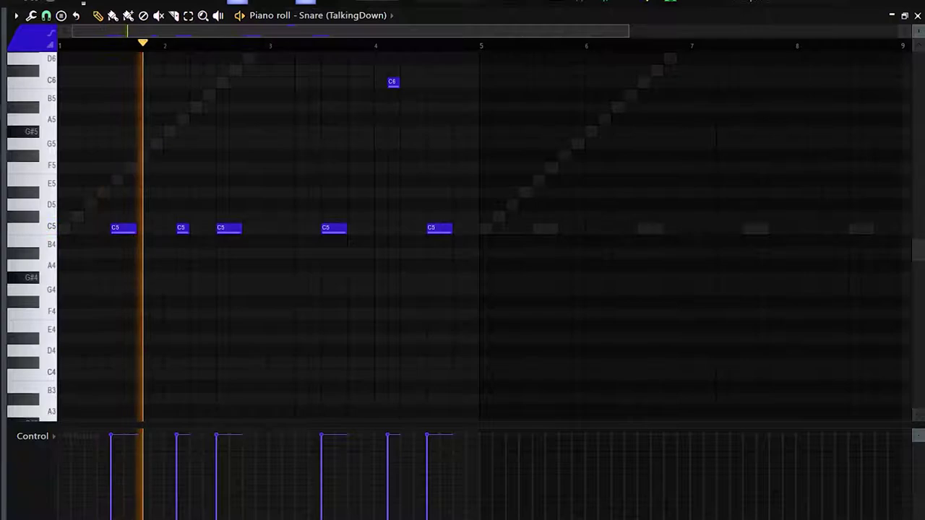
{"action": "left_click_drag", "start_coordinate": [628, 31], "coordinate": [485, 31]}
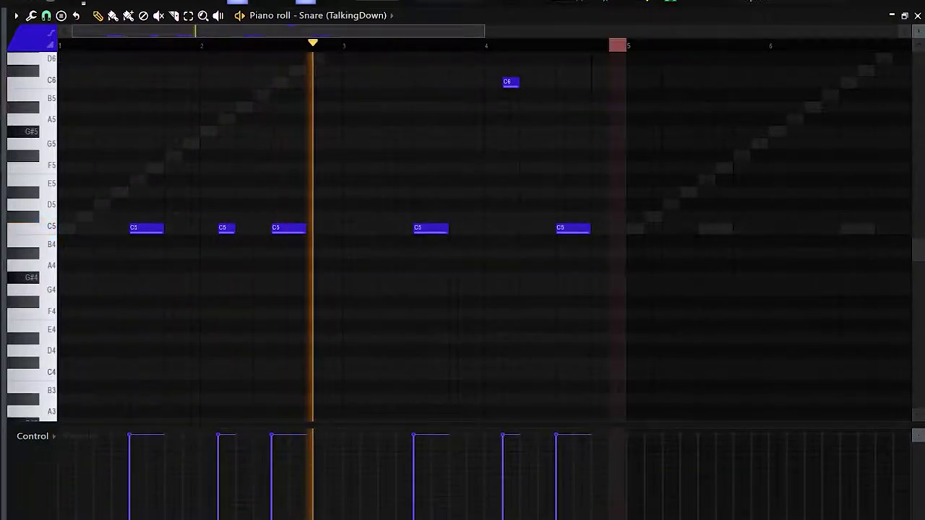
{"action": "key", "text": "ctrl+a"}
{"action": "key", "text": "ctrl+b"}
{"action": "key", "text": "ctrl+d"}
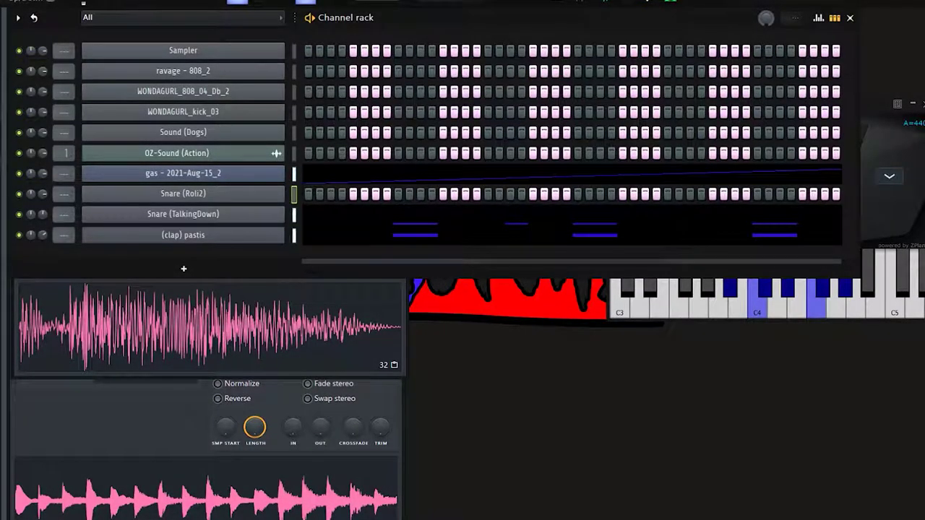
- Paste the clap pattern into the Snare (Roli2) channel and open the piano roll of WONDAGURL_kick_03
{"action": "key", "text": "ctrl+v"}
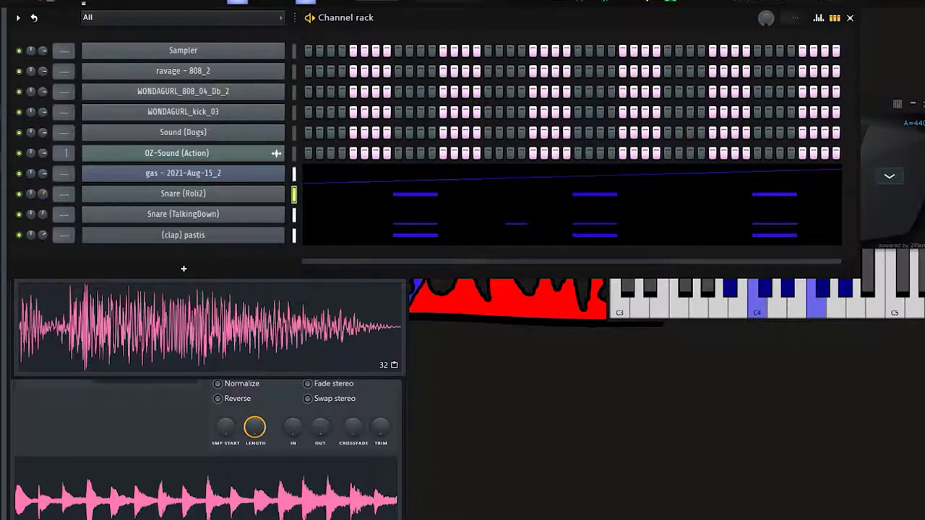
{"action": "right_click", "coordinate": [280, 110]}
{"action": "left_click", "coordinate": [296, 109]}
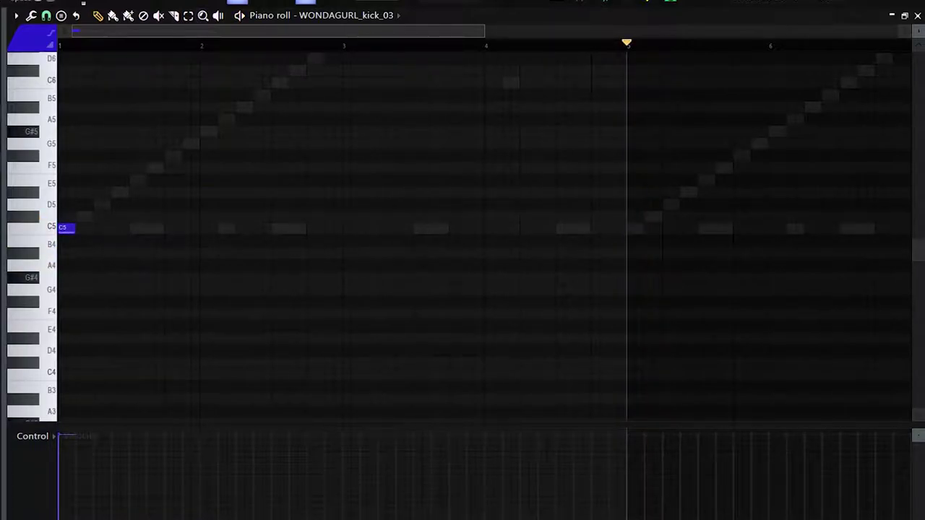
{"action": "key", "text": "space"}
{"action": "key", "text": "space"}
{"action": "key", "text": "space"}
{"action": "key", "text": "space"}
- Delete the Auto-Key effect from the Master mixer track and return to the kick's piano roll
{"action": "key", "text": "F9"}
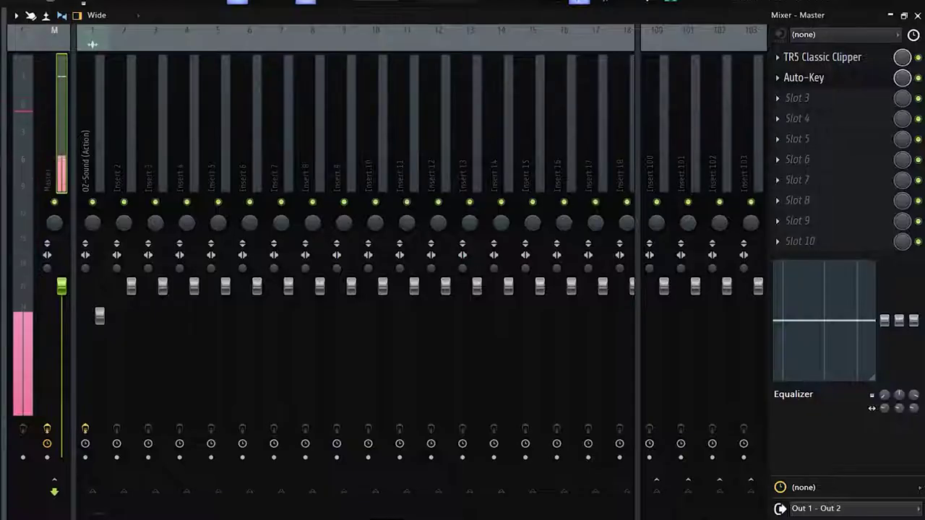
{"action": "left_click", "coordinate": [778, 78]}
{"action": "left_click", "coordinate": [787, 107]}
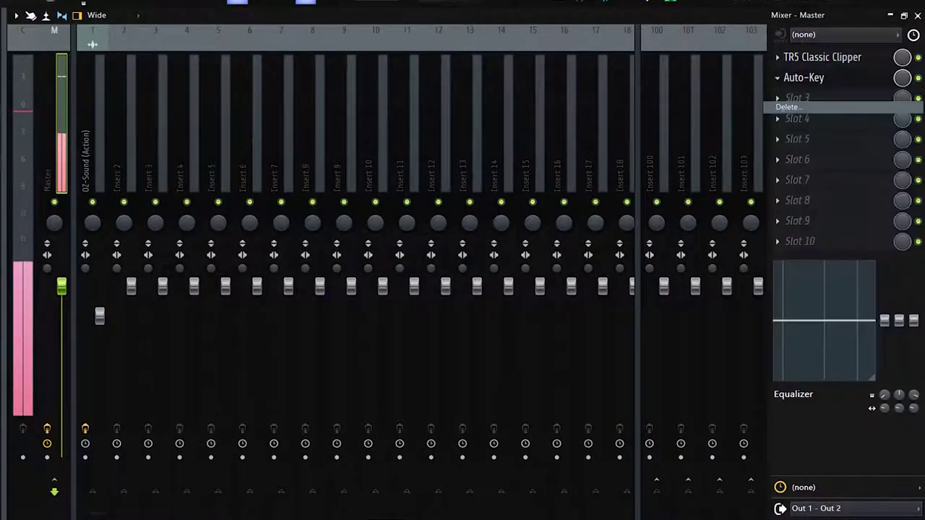
{"action": "key", "text": "F7"}
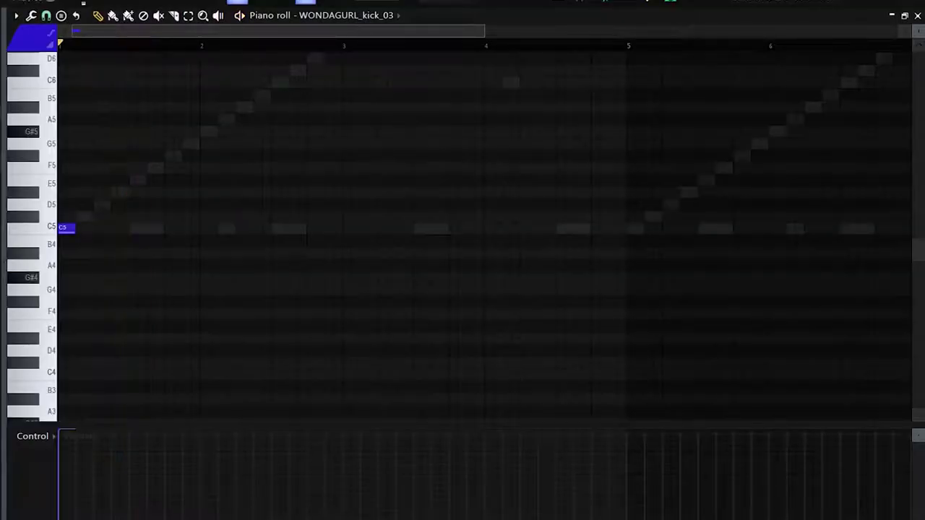
- Add the (hat) carrouf sample as a new channel and fill each 4 steps of its pattern
{"action": "key", "text": "F6"}
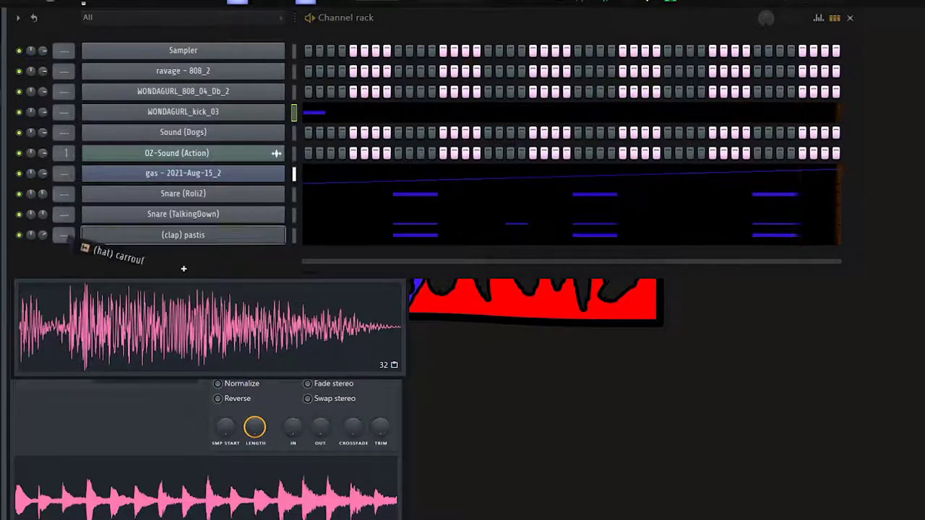
{"action": "left_click_drag", "start_coordinate": [197, 273], "coordinate": [190, 262]}
{"action": "right_click", "coordinate": [283, 253]}
{"action": "left_click", "coordinate": [434, 296]}
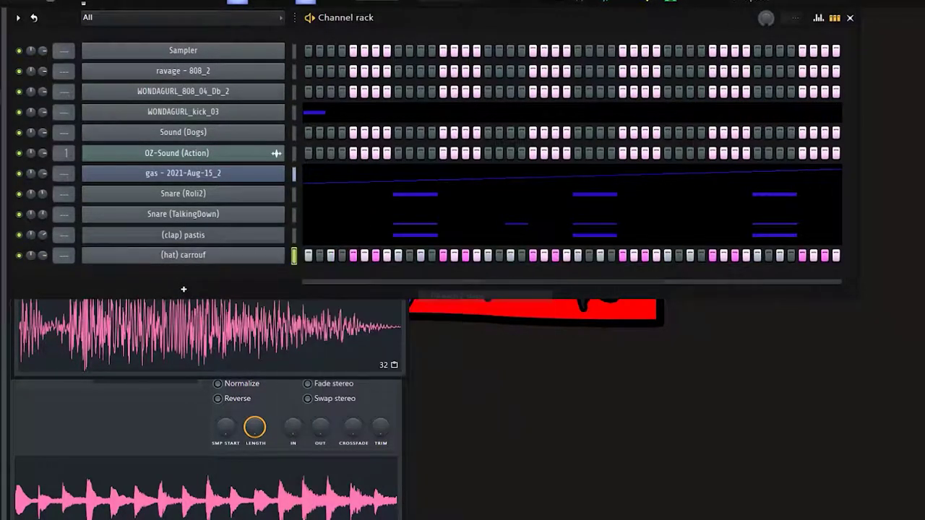
{"action": "right_click", "coordinate": [283, 253]}
{"action": "left_click", "coordinate": [434, 308]}
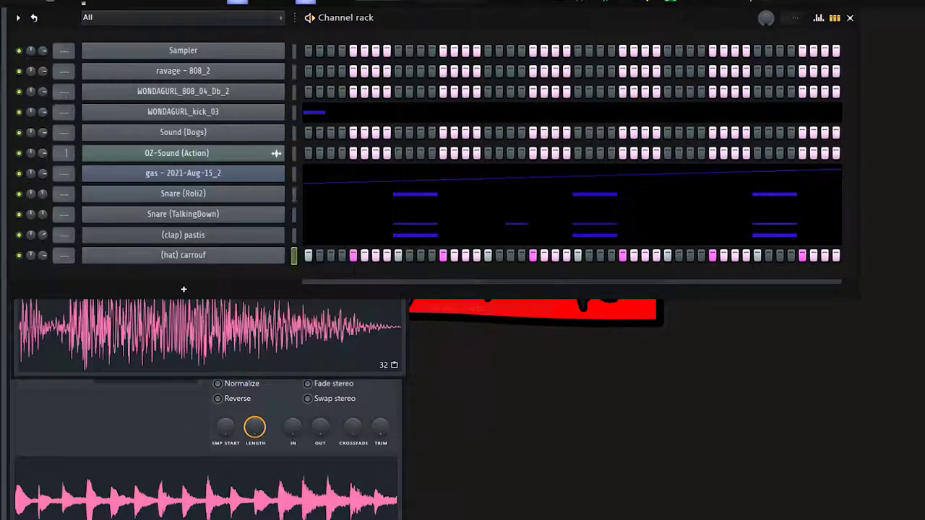
- Place copies of the (hat) carrouf notes halfway between the existing ones and lower the copies' velocity
{"action": "right_click", "coordinate": [283, 253]}
{"action": "left_click", "coordinate": [290, 255]}
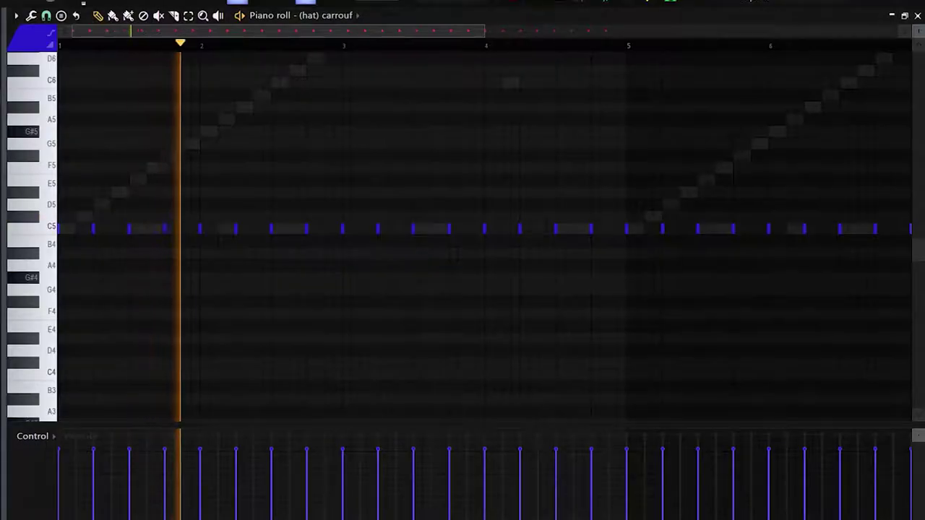
{"action": "mouse_move", "coordinate": [272, 229]}
{"action": "left_mouse_down"}
{"action": "mouse_move", "coordinate": [299, 229]}
{"action": "mouse_move", "coordinate": [290, 229]}
{"action": "left_mouse_up"}
{"action": "scroll", "coordinate": [290, 229], "scroll_direction": "down", "scroll_amount": 4}
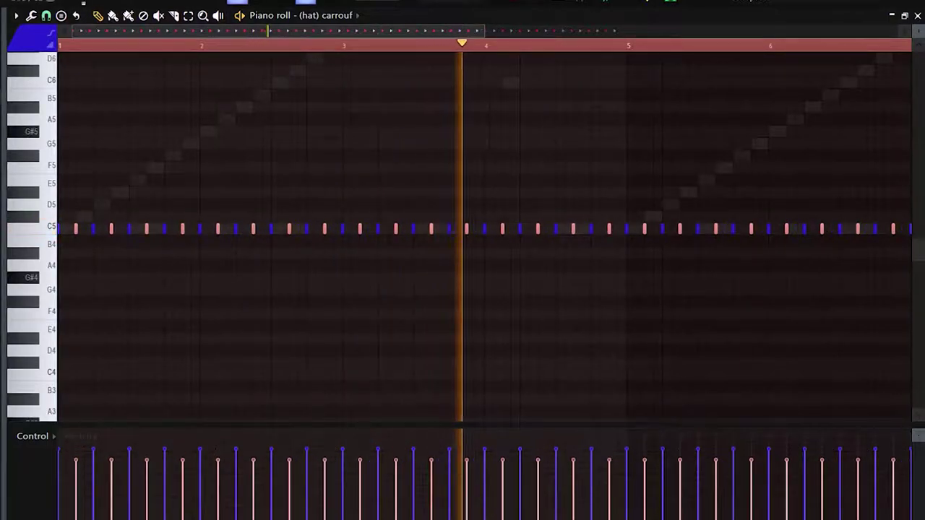
{"action": "key", "text": "ctrl+d"}
{"action": "key", "text": "ctrl+f"}
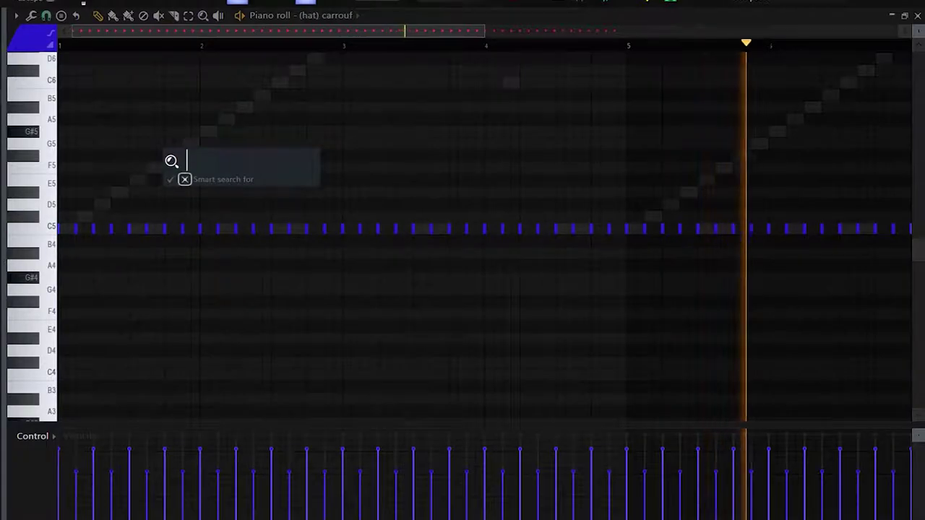
{"action": "key", "text": "Escape"}
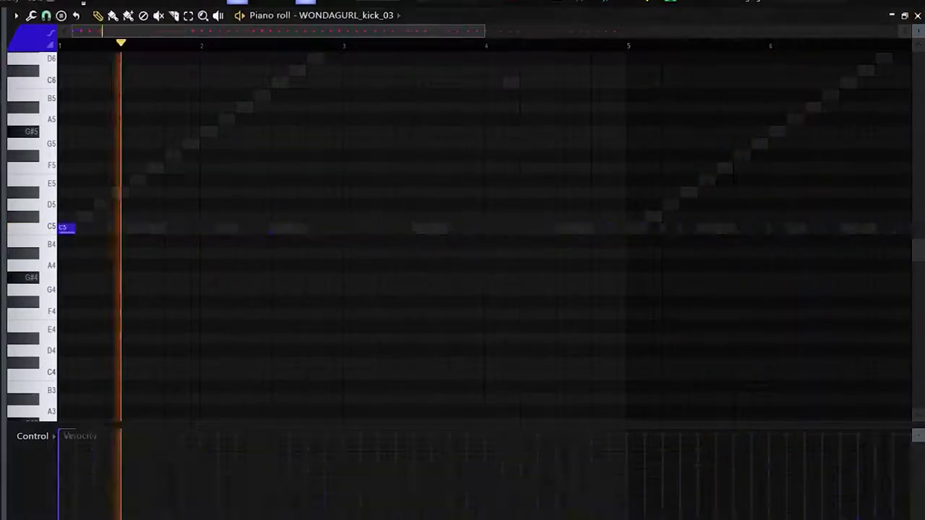
- Add C5 kick notes to WONDAGURL_kick_03: two in bar 1, one in bar 2 and one at the start of bar 3
{"action": "key", "text": "space"}
{"action": "key", "text": "space"}
{"action": "key", "text": "space"}
{"action": "left_click", "coordinate": [119, 228]}
{"action": "left_click", "coordinate": [156, 228]}
{"action": "right_click", "coordinate": [155, 228]}
{"action": "key", "text": "space"}
{"action": "key", "text": "space"}
{"action": "left_click", "coordinate": [174, 228]}
{"action": "left_click", "coordinate": [244, 229]}
{"action": "left_click", "coordinate": [350, 228]}
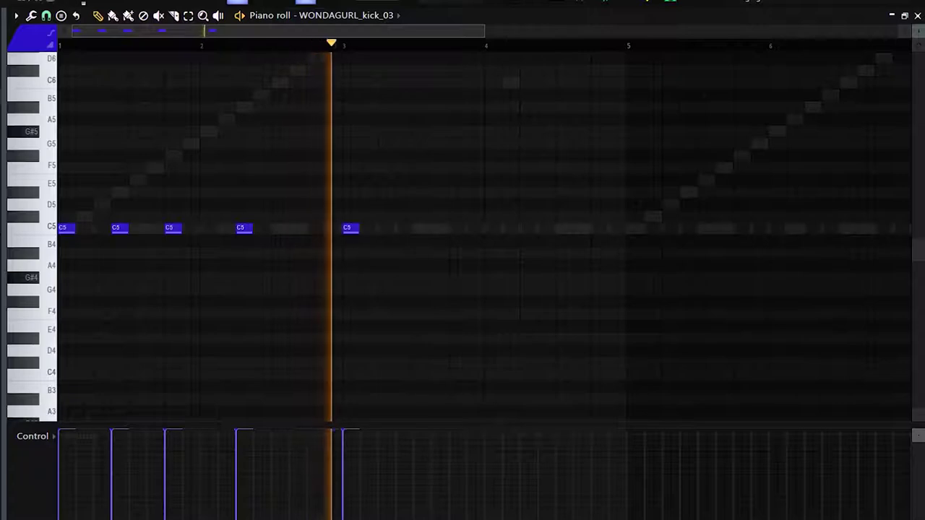
{"action": "key", "text": "space"}
{"action": "key", "text": "space"}
{"action": "left_click_drag", "start_coordinate": [385, 240], "coordinate": [396, 240]}
{"action": "key", "text": "space"}
{"action": "key", "text": "space"}
{"action": "left_click", "coordinate": [396, 228]}
{"action": "right_click", "coordinate": [395, 240]}
{"action": "right_click", "coordinate": [395, 228]}
- Add kick notes to bar 3: A5 on beat 2, C5 half a beat after it, and C5 on beat 4
{"action": "key", "text": "space"}
{"action": "key", "text": "space"}
{"action": "left_click", "coordinate": [402, 228]}
{"action": "right_click", "coordinate": [404, 228]}
{"action": "key", "text": "space"}
{"action": "key", "text": "space"}
{"action": "left_click", "coordinate": [384, 155]}
{"action": "right_click", "coordinate": [385, 155]}
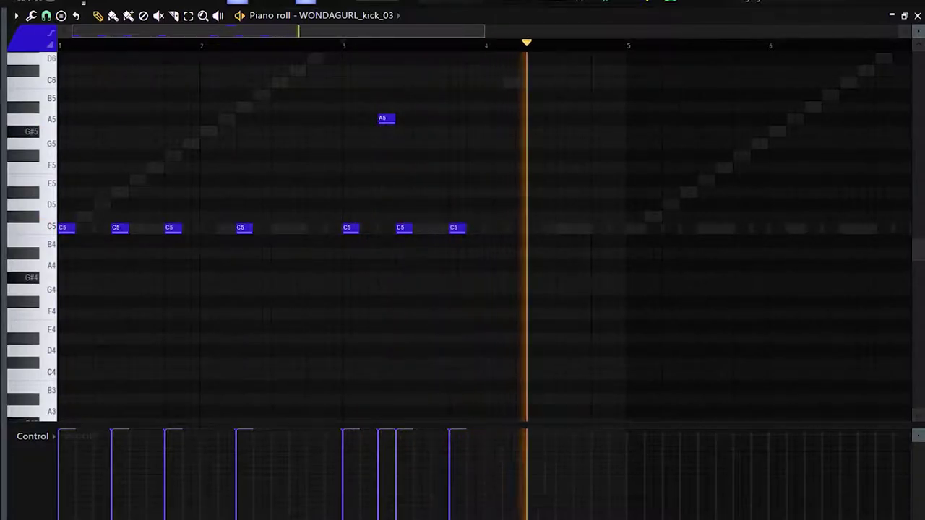
- Add three consecutive C5 kick notes from the last beat of bar 4 to the start of bar 5, checking them in playback
{"action": "left_click", "coordinate": [485, 44]}
{"action": "right_click", "coordinate": [626, 241]}
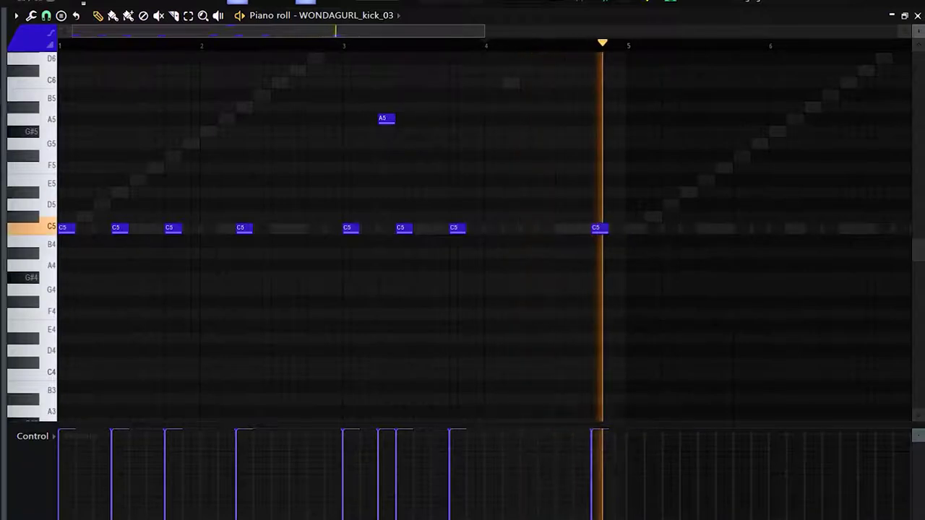
{"action": "left_click", "coordinate": [618, 228]}
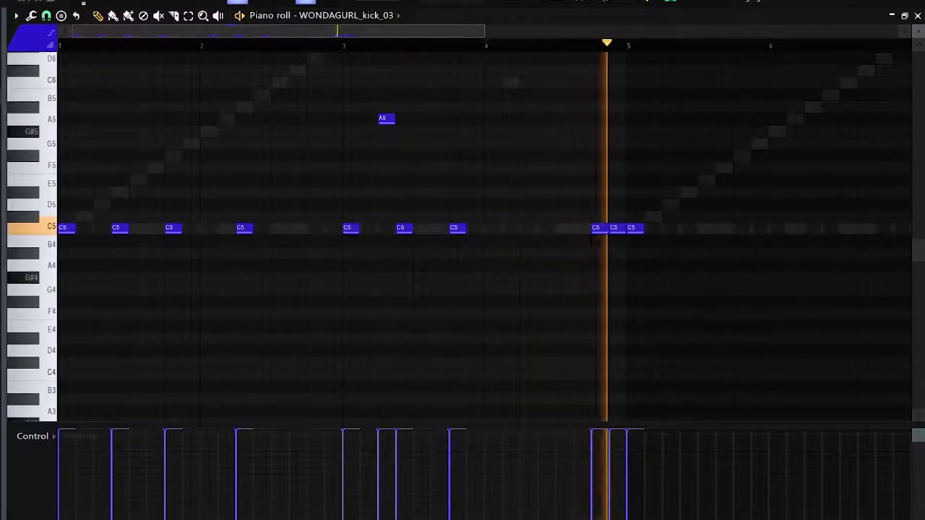
{"action": "left_click", "coordinate": [560, 45]}
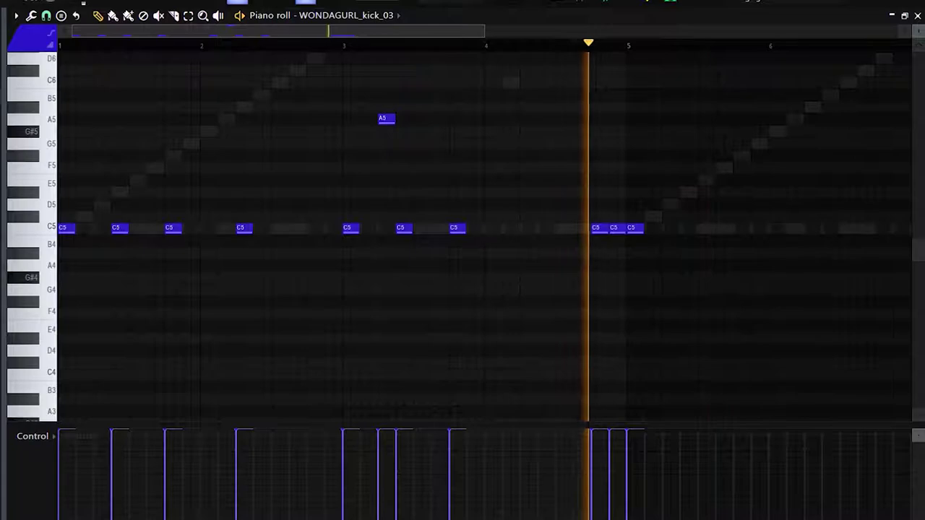
{"action": "left_click", "coordinate": [696, 228]}
{"action": "right_click", "coordinate": [697, 228]}
{"action": "left_click", "coordinate": [564, 45]}
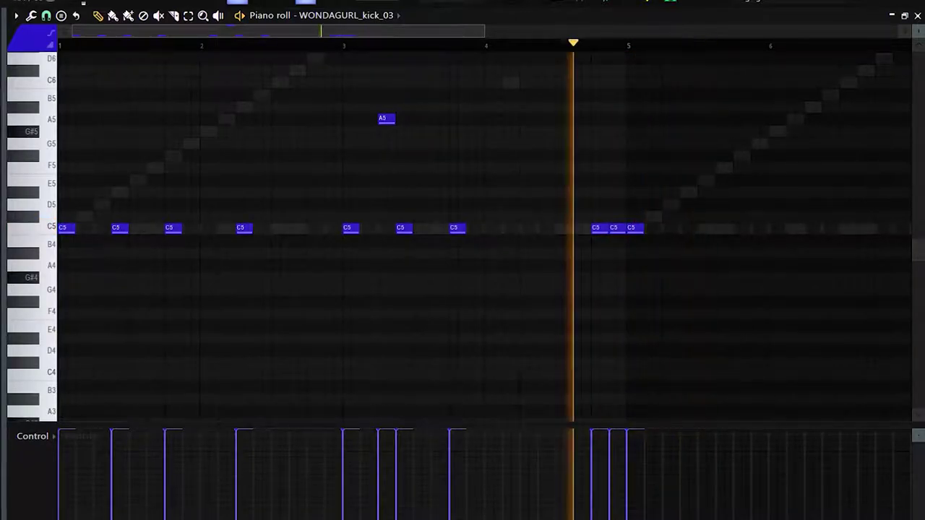
- Add C5 kick notes halfway between beats 2 and 3 of bar 5 and half a beat into bar 6, checking them in playback
{"action": "left_click", "coordinate": [685, 229]}
{"action": "left_click", "coordinate": [460, 45]}
{"action": "scroll", "coordinate": [484, 228], "scroll_direction": "right", "scroll_amount": 3}
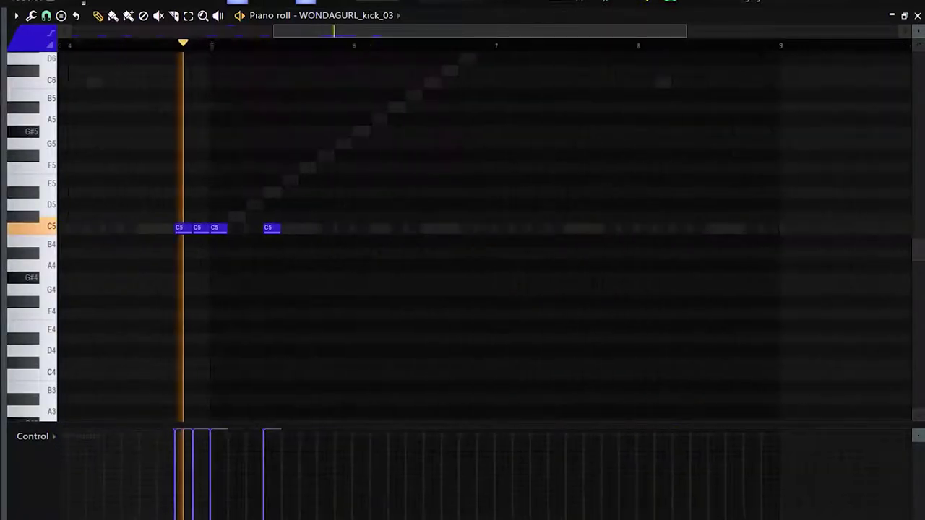
{"action": "left_click", "coordinate": [377, 228]}
{"action": "key", "text": "space"}
{"action": "key", "text": "space"}
{"action": "key", "text": "space"}
{"action": "key", "text": "space"}
- Add a G#5 kick note on beat 2 of bar 6 and delete the extra G#5 note placed after it
{"action": "left_click", "coordinate": [396, 131]}
{"action": "left_click", "coordinate": [423, 131]}
{"action": "right_click", "coordinate": [422, 131]}
{"action": "key", "text": "space"}
{"action": "key", "text": "space"}
- Add C5 kick notes halfway between beats 3 and 4 of bar 6 and at the start of bar 7, checking the timing in playback
{"action": "left_click", "coordinate": [455, 228]}
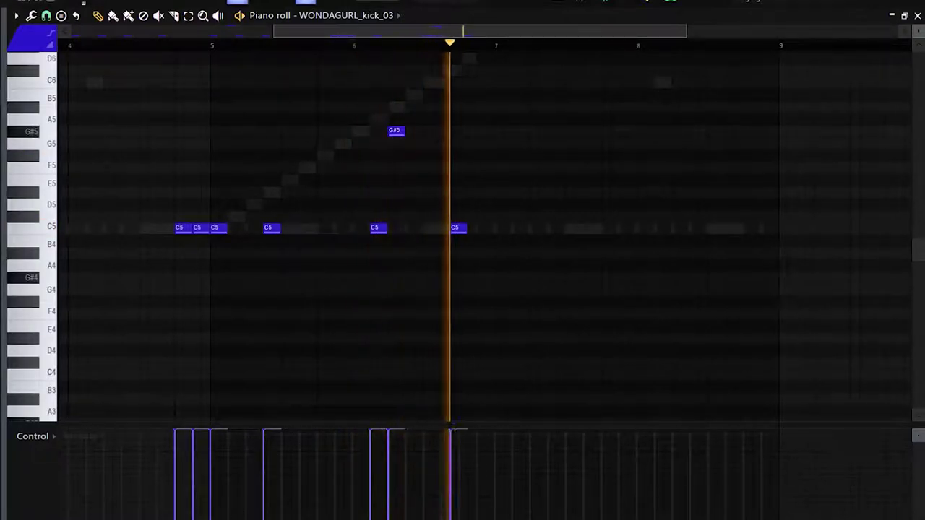
{"action": "left_click", "coordinate": [450, 229]}
{"action": "key", "text": "space"}
{"action": "key", "text": "space"}
{"action": "left_click", "coordinate": [502, 229]}
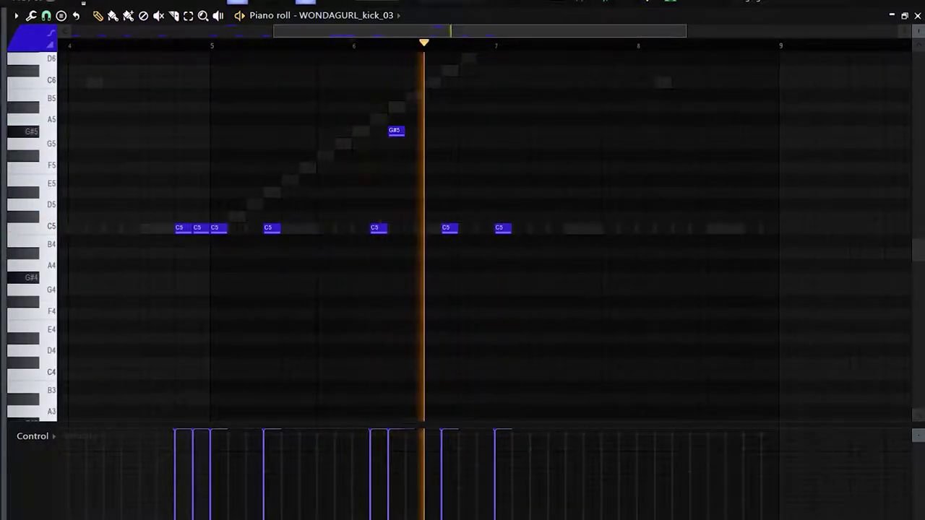
{"action": "key", "text": "space"}
{"action": "key", "text": "space"}
{"action": "key", "text": "space"}
{"action": "key", "text": "space"}
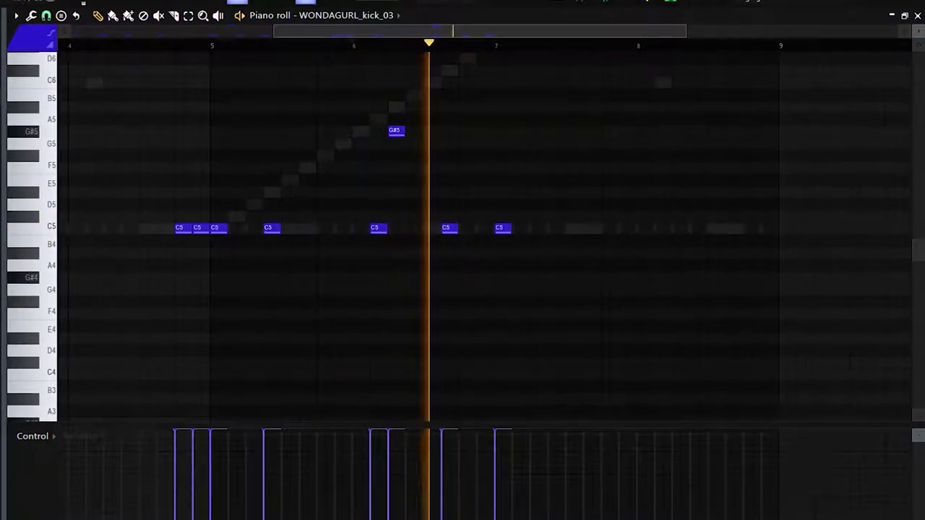
- Place two C5 kick notes in bar 8, move the first one two beats later and delete it after listening
{"action": "left_click", "coordinate": [671, 229]}
{"action": "left_click", "coordinate": [706, 229]}
{"action": "key", "text": "space"}
{"action": "key", "text": "space"}
{"action": "key", "text": "space"}
{"action": "key", "text": "space"}
{"action": "mouse_move", "coordinate": [671, 229]}
{"action": "left_mouse_down"}
{"action": "mouse_move", "coordinate": [743, 229]}
{"action": "mouse_move", "coordinate": [734, 229]}
{"action": "left_mouse_up"}
{"action": "right_click", "coordinate": [743, 228]}
{"action": "key", "text": "space"}
{"action": "key", "text": "space"}
- Adjust the C5 kick notes in bar 8 with additional hits around its last beat, checking them in playback
{"action": "left_click", "coordinate": [708, 229]}
{"action": "key", "text": "space"}
{"action": "key", "text": "space"}
{"action": "left_click", "coordinate": [769, 229]}
{"action": "key", "text": "space"}
{"action": "left_click", "coordinate": [751, 228]}
{"action": "key", "text": "space"}
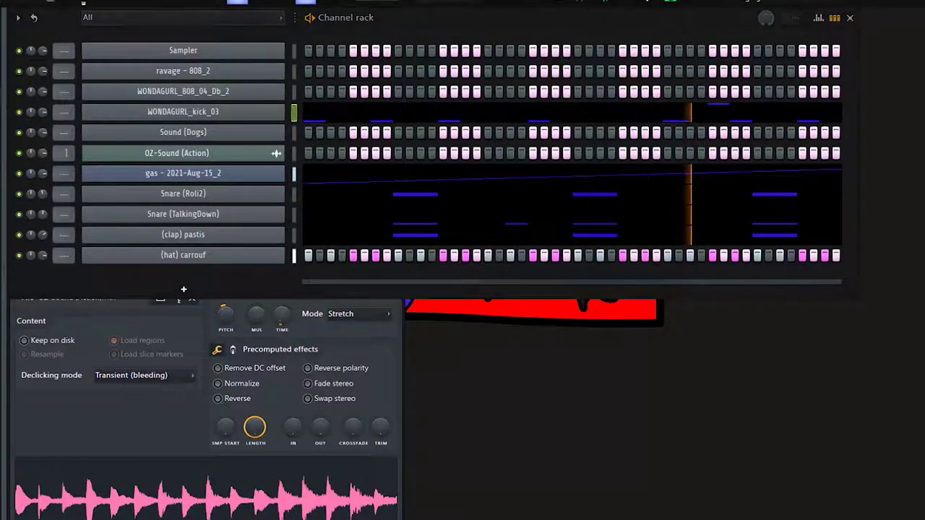
- Add the (hat) jme tate a acheter un glock sample as a new channel and place a D5 note in bar 1
{"action": "left_click_drag", "start_coordinate": [181, 295], "coordinate": [182, 290]}
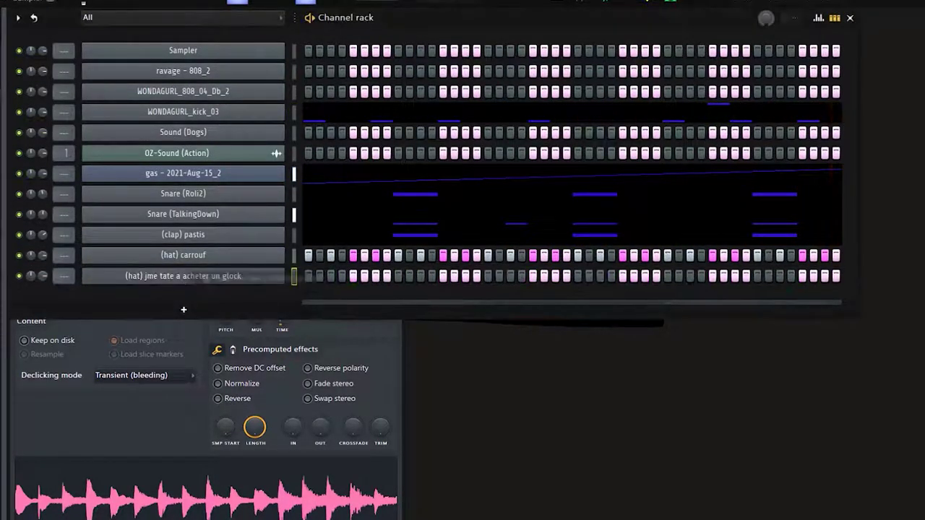
{"action": "right_click", "coordinate": [188, 277]}
{"action": "left_click", "coordinate": [315, 275]}
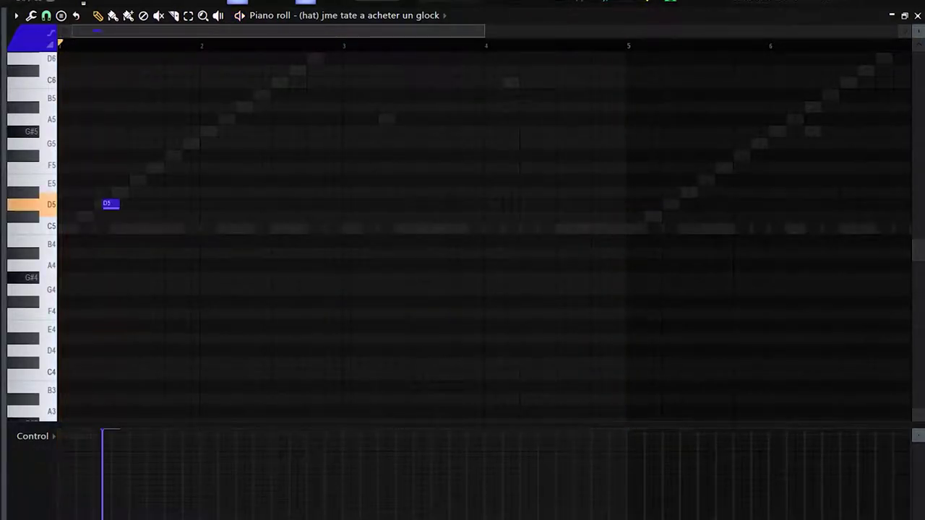
{"action": "key", "text": "space"}
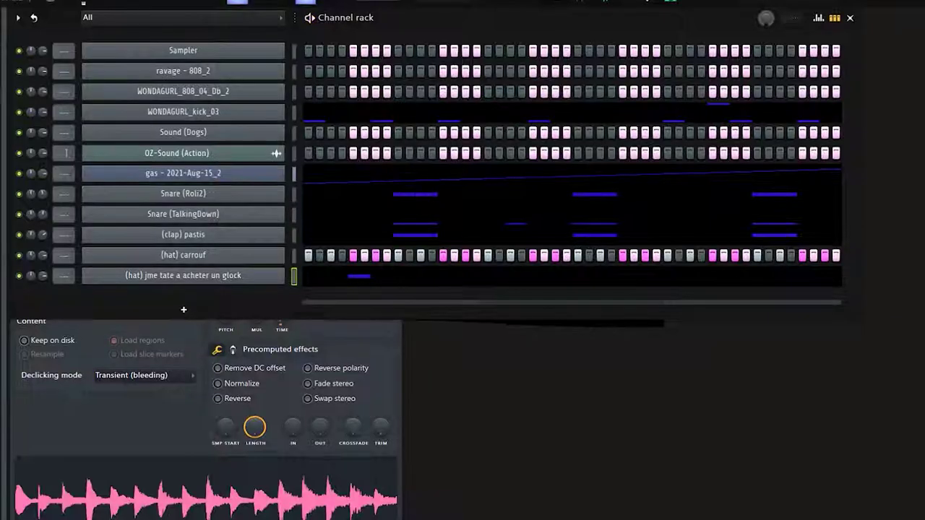
- Look through the new hat channel's sampler and miscellaneous settings and rework its bar 1 notes as D#4 and C5
{"action": "left_click", "coordinate": [183, 275]}
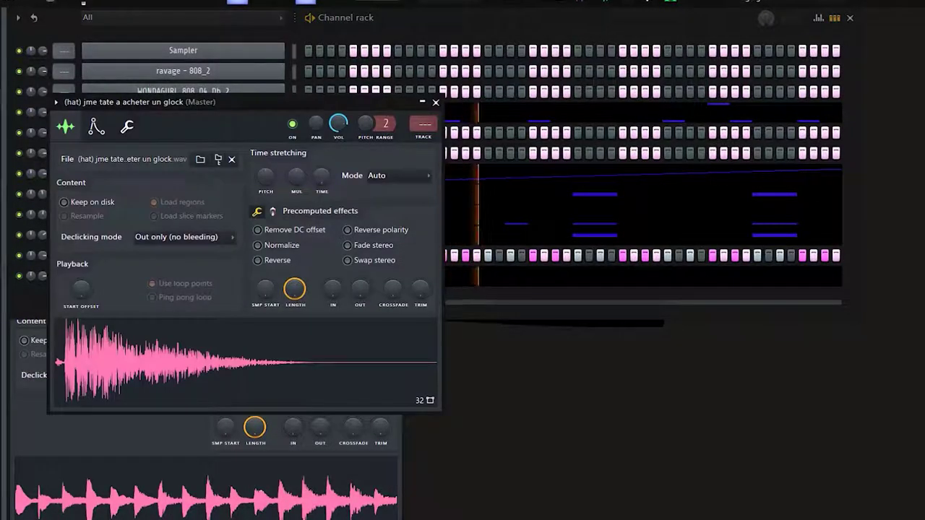
{"action": "left_click", "coordinate": [127, 126]}
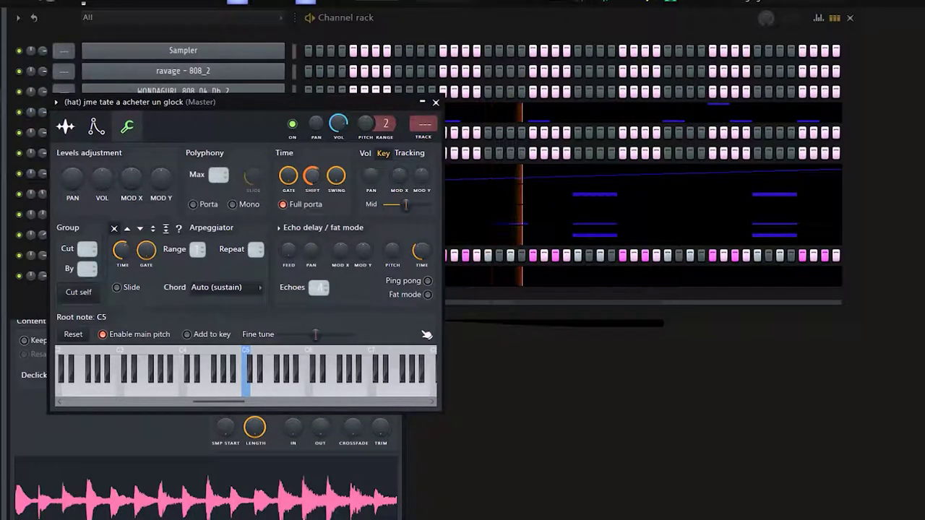
{"action": "left_click", "coordinate": [436, 102]}
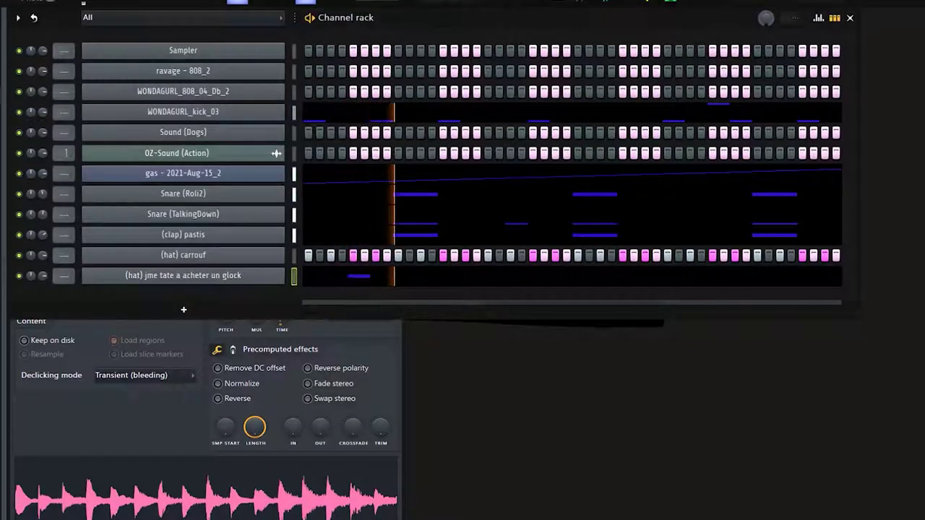
{"action": "left_click", "coordinate": [368, 276]}
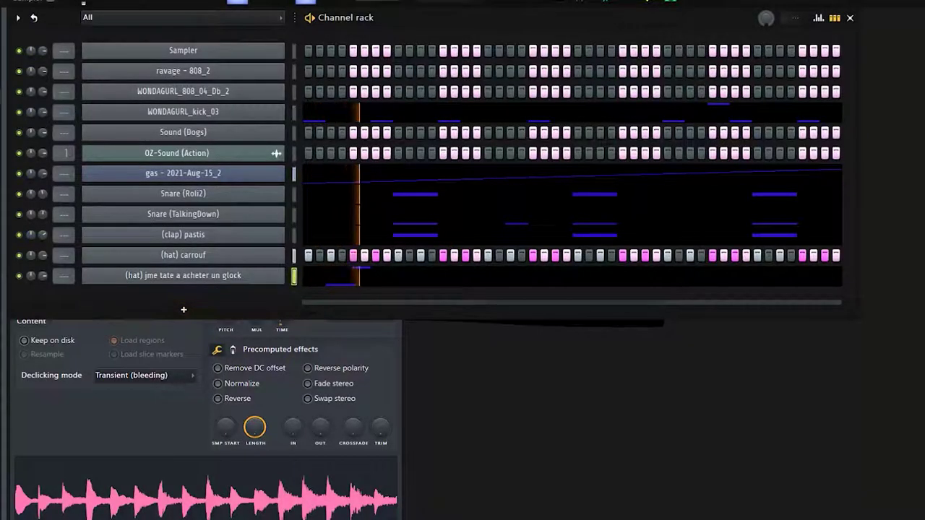
- Set the time-stretching time of the (hat) jme tate a acheter un glock channel to (none)
{"action": "left_click", "coordinate": [183, 275]}
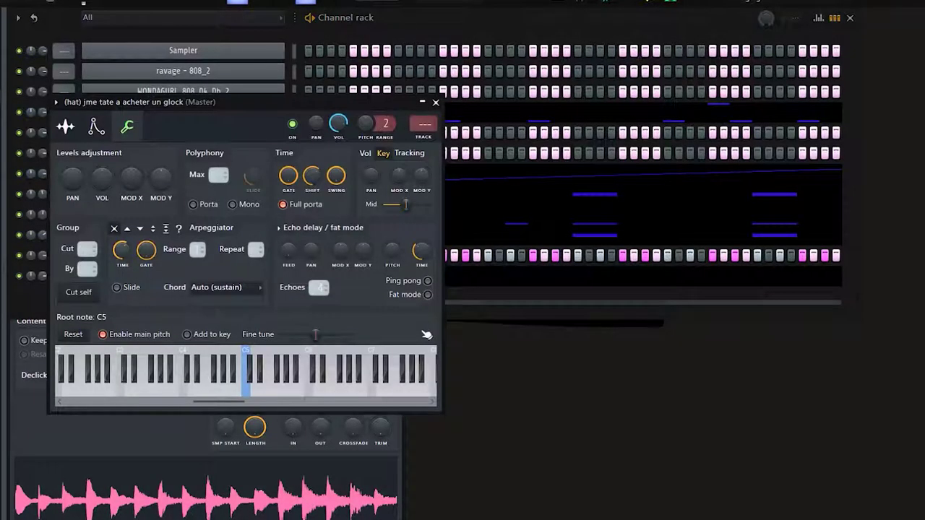
{"action": "left_click", "coordinate": [65, 127]}
{"action": "right_click", "coordinate": [322, 176]}
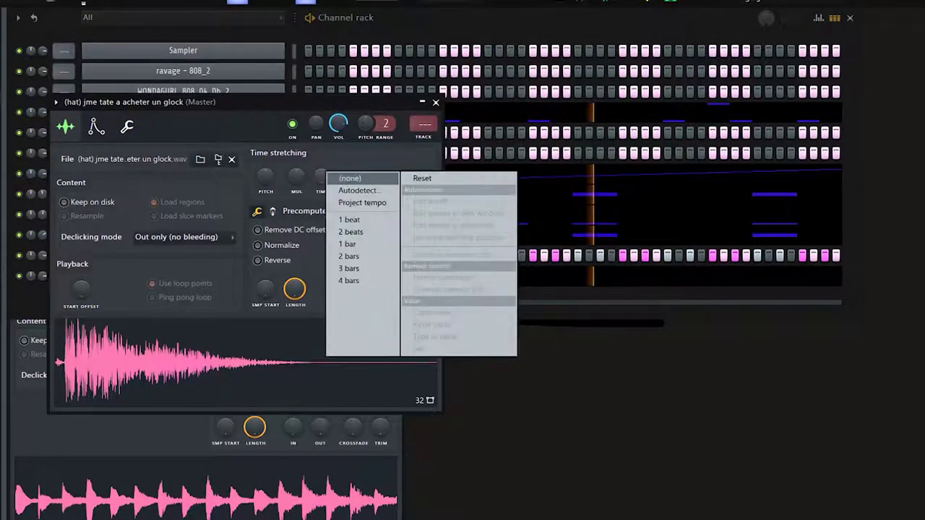
{"action": "left_click", "coordinate": [352, 179]}
{"action": "left_click", "coordinate": [435, 102]}
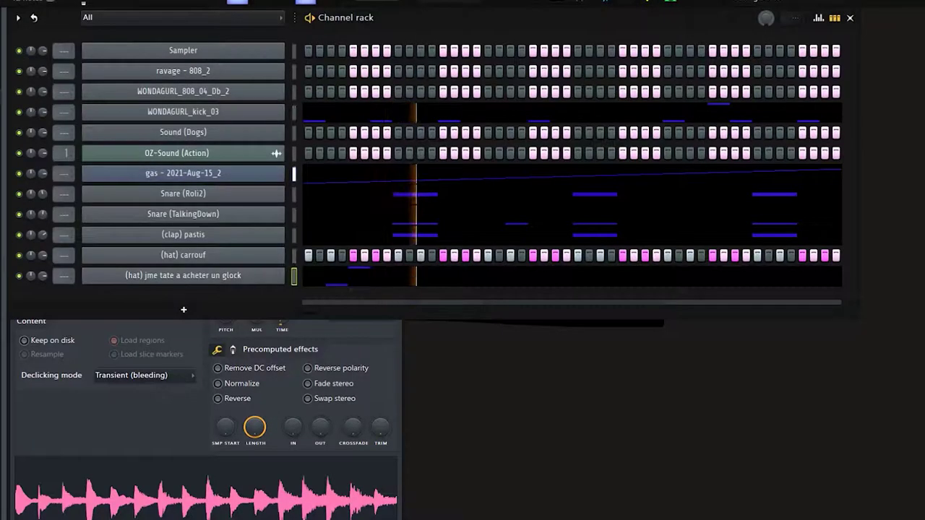
- Split the D#4 hat note in bar 1 into four quick repeats with lower, falling velocity and listen to the roll
{"action": "left_click", "coordinate": [350, 276]}
{"action": "left_click_drag", "start_coordinate": [60, 322], "coordinate": [91, 367]}
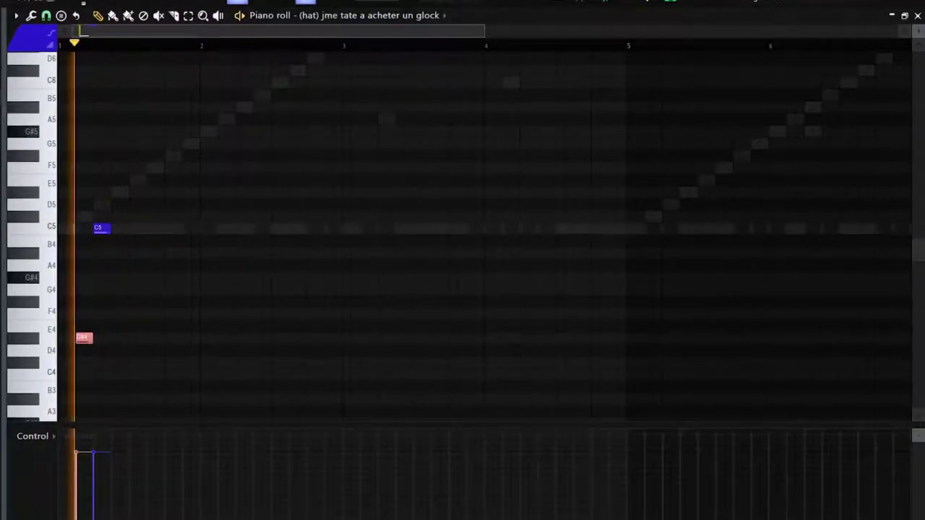
{"action": "key", "text": "alt+a"}
{"action": "key", "text": "Return"}
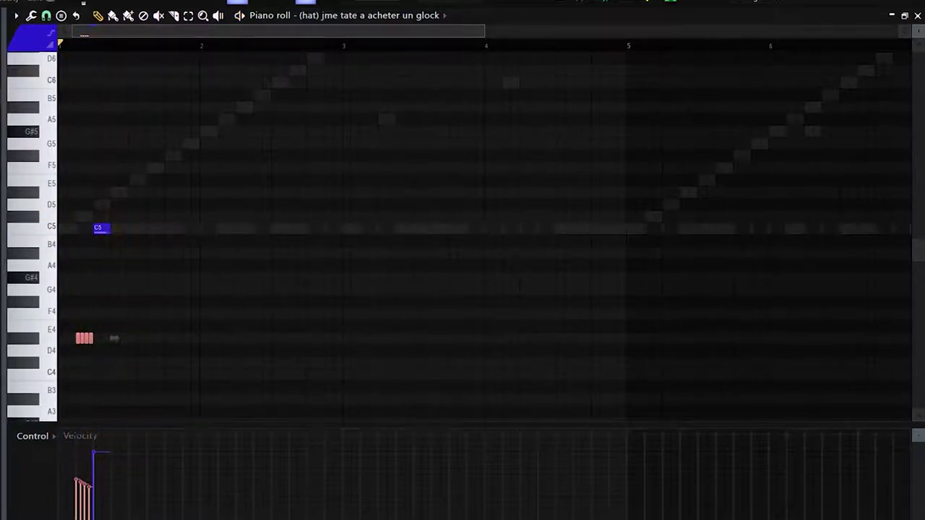
{"action": "key", "text": "space"}
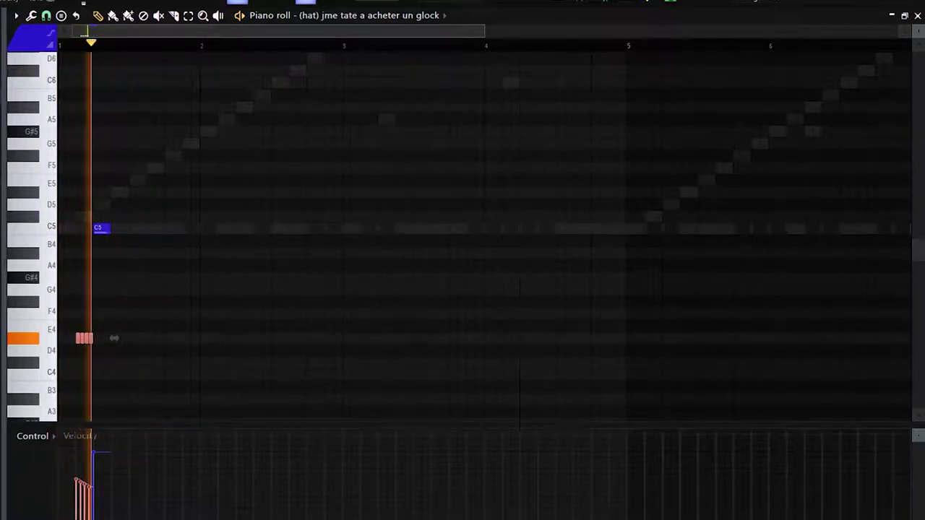
{"action": "left_click", "coordinate": [114, 337], "text": "ctrl"}
- Add a D5 hat note between beats 3 and 4 of bar 1 and two C#5 notes near the end of bar 2
{"action": "left_click", "coordinate": [153, 205]}
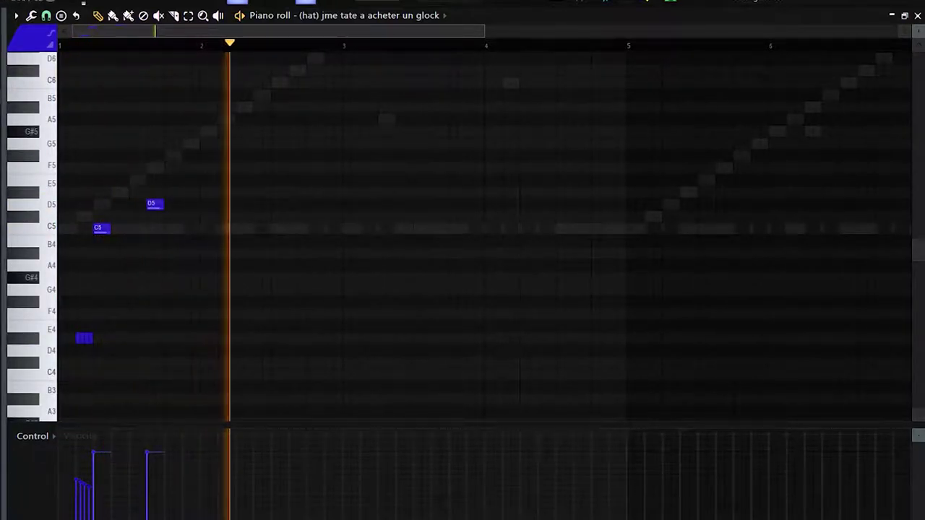
{"action": "left_click", "coordinate": [296, 191]}
{"action": "left_click", "coordinate": [323, 179]}
{"action": "right_click", "coordinate": [323, 180]}
{"action": "left_click", "coordinate": [323, 192]}
{"action": "right_click", "coordinate": [322, 191]}
{"action": "left_click", "coordinate": [332, 191]}
{"action": "left_click_drag", "start_coordinate": [258, 209], "coordinate": [332, 216]}
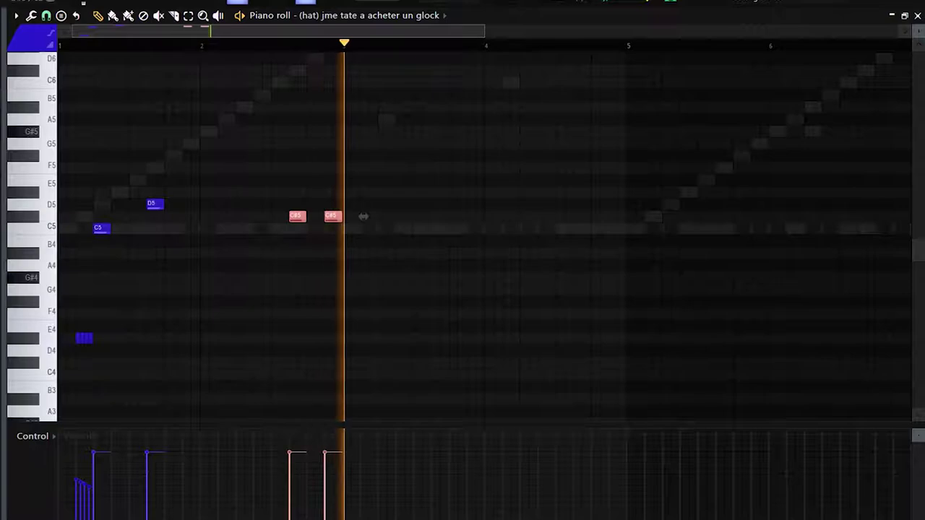
{"action": "key", "text": "space"}
- Split the F4 hat note on beat 2 of bar 3 into four quick repeats with slightly falling velocity
{"action": "left_click_drag", "start_coordinate": [389, 274], "coordinate": [396, 330]}
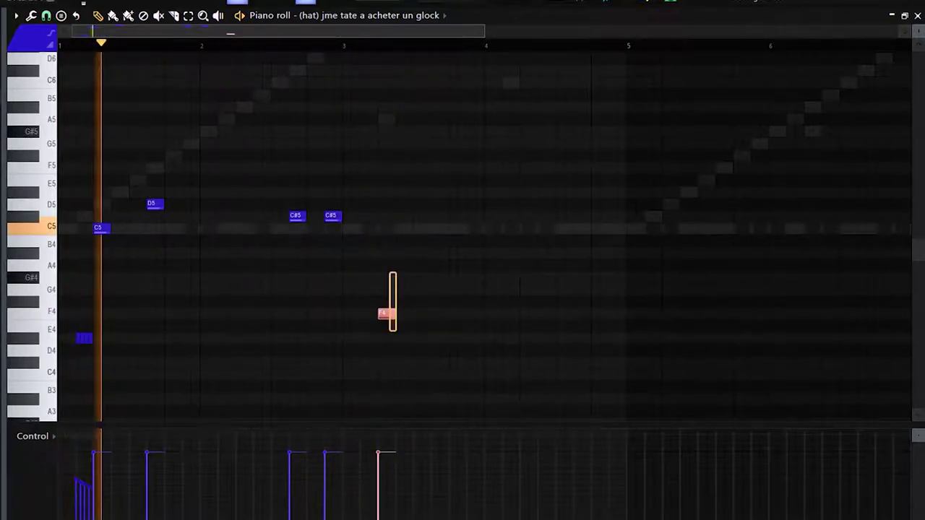
{"action": "key", "text": "alt+a"}
{"action": "key", "text": "Return"}
{"action": "left_click_drag", "start_coordinate": [378, 455], "coordinate": [394, 467]}
{"action": "key", "text": "ctrl+d"}
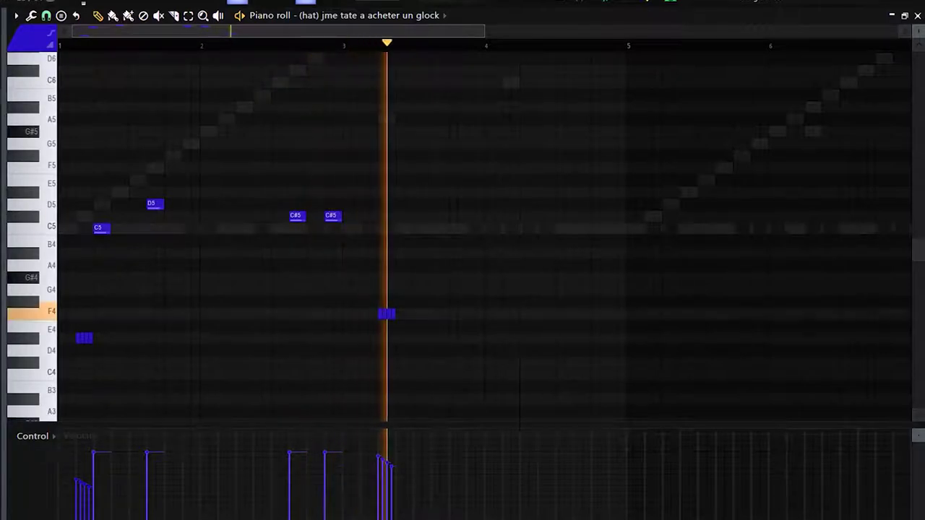
- Add three F5 hat notes to bar 4 and repeat the four-bar hat pattern from bar 5
{"action": "left_click", "coordinate": [528, 168]}
{"action": "left_click", "coordinate": [572, 168]}
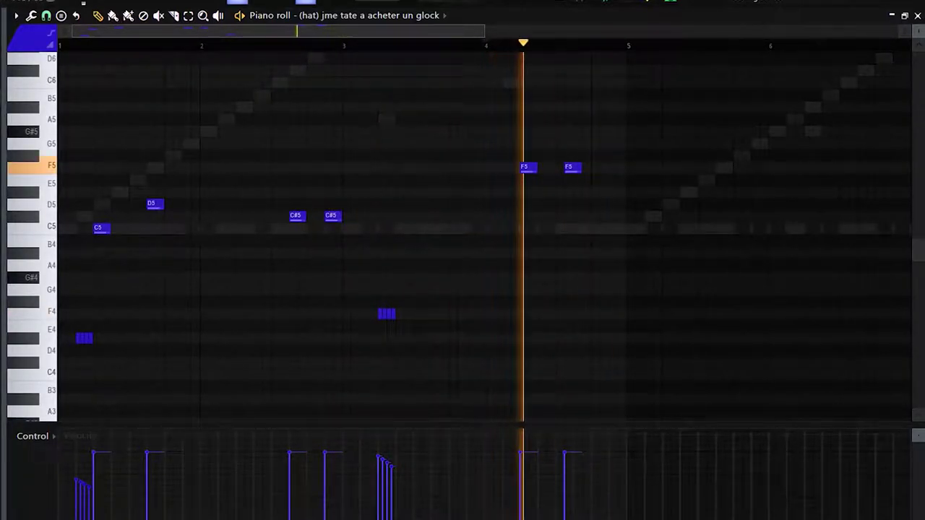
{"action": "left_click", "coordinate": [599, 167]}
{"action": "left_click_drag", "start_coordinate": [502, 42], "coordinate": [624, 42]}
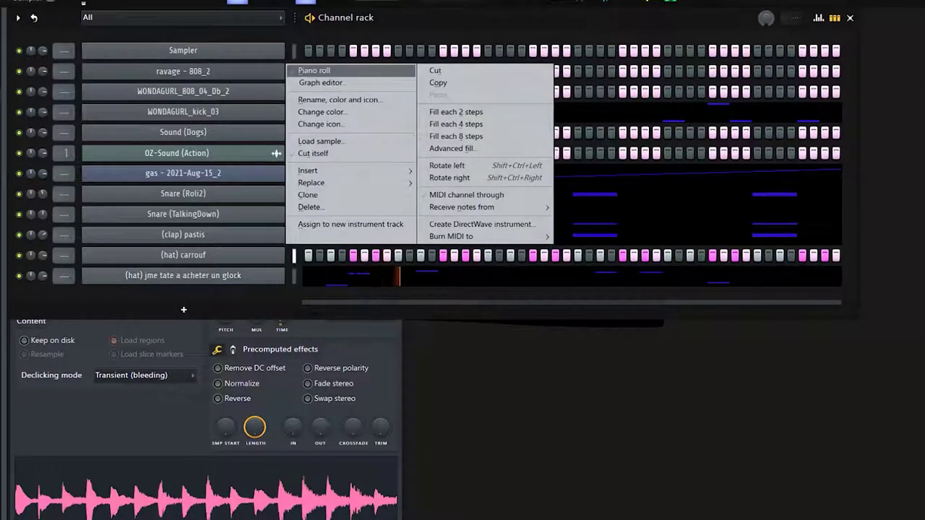
- Open the piano roll of ravage - 808_2 and try long C#5, A4 and A#4 notes at the start of bar 1
{"action": "left_click", "coordinate": [314, 70]}
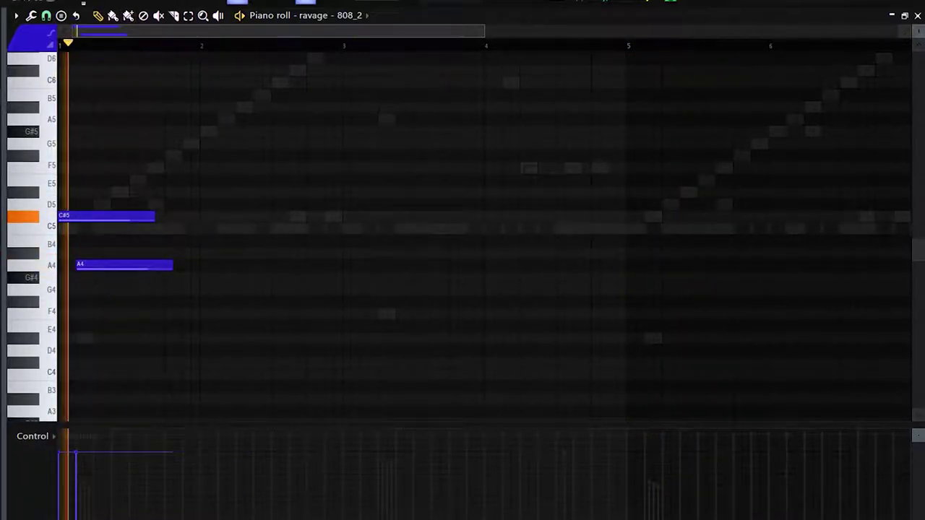
{"action": "right_click", "coordinate": [85, 265]}
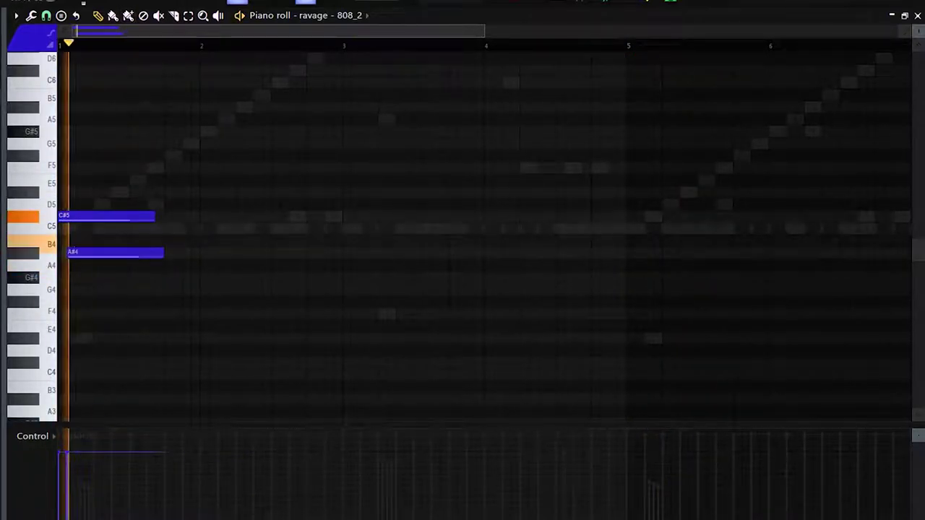
{"action": "left_click_drag", "start_coordinate": [72, 252], "coordinate": [64, 265]}
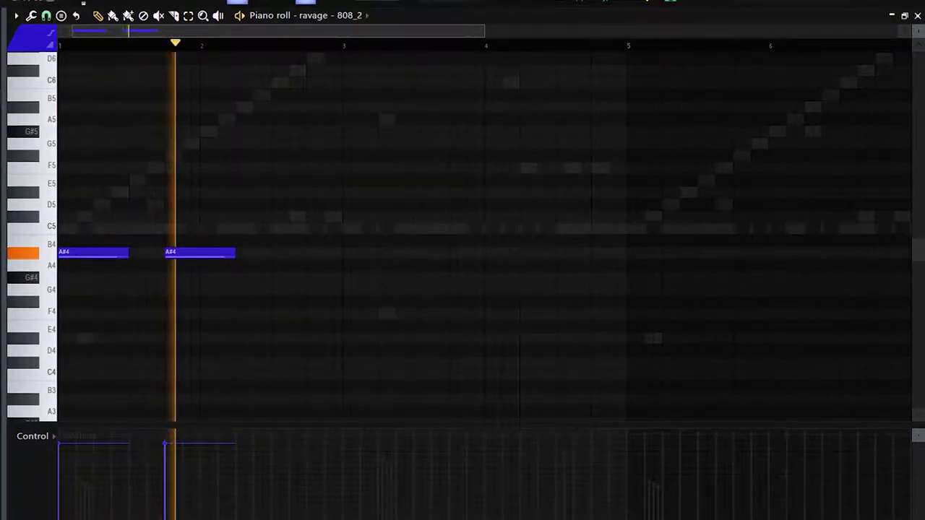
- Transpose the two A#4 808 notes up an octave to A#5 and check them in playback
{"action": "key", "text": "ctrl+Up"}
{"action": "scroll", "coordinate": [485, 237], "scroll_direction": "up", "scroll_amount": 3}
{"action": "key", "text": "space"}
{"action": "key", "text": "space"}
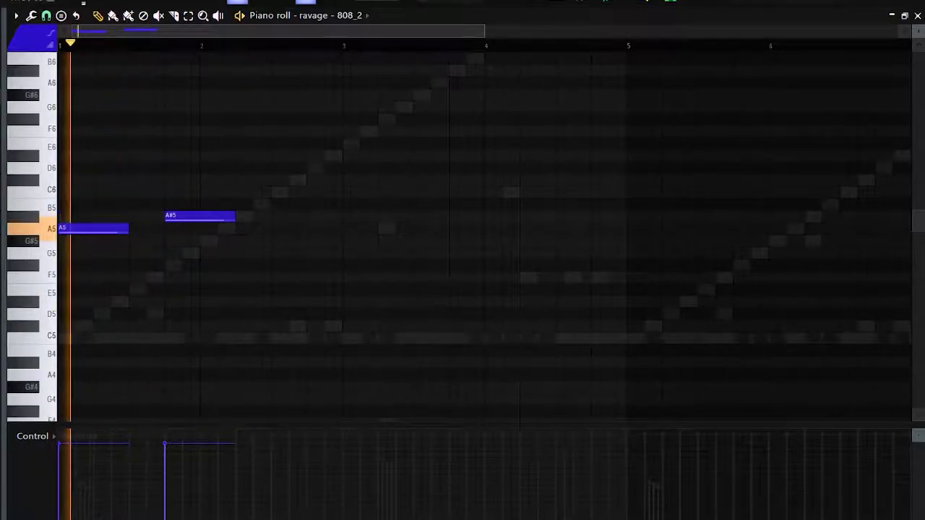
{"action": "scroll", "coordinate": [484, 237], "scroll_direction": "up", "scroll_amount": 1}
{"action": "key", "text": "space"}
{"action": "key", "text": "space"}
- Delete the second A#5 808 note and play back the pattern with the remaining one
{"action": "right_click", "coordinate": [200, 253]}
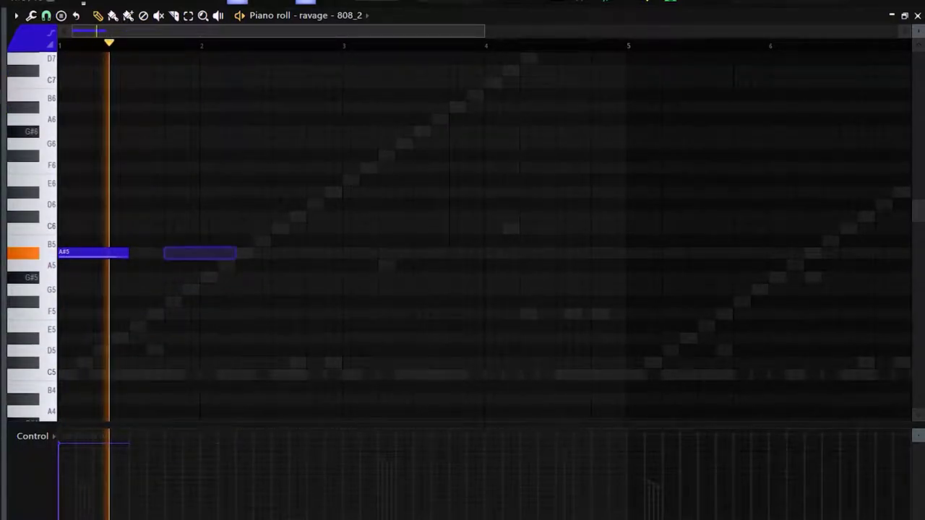
{"action": "scroll", "coordinate": [484, 237], "scroll_direction": "down", "scroll_amount": 2}
{"action": "key", "text": "space"}
{"action": "key", "text": "space"}
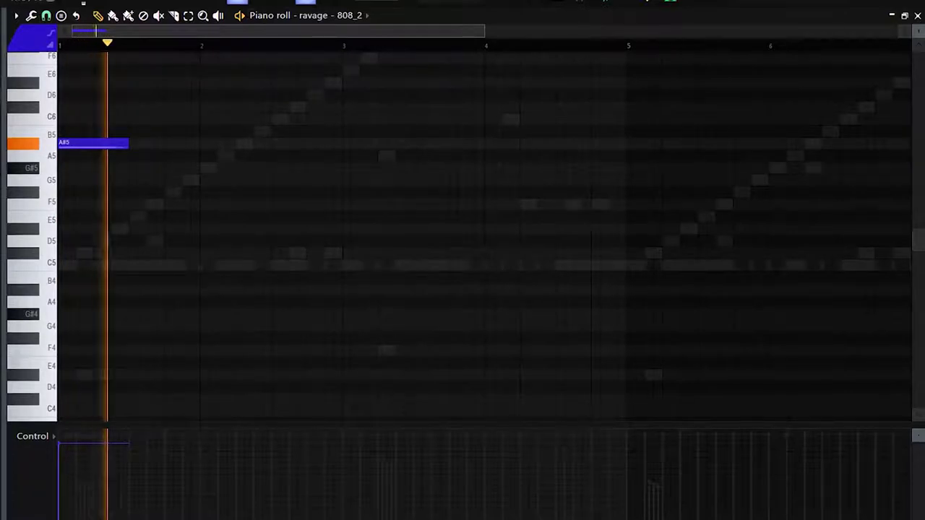
- Use one-beat 808 notes in bar 1: A#5 at the start, A#5 between beats 2 and 3, and D5 on beat 4
{"action": "left_click", "coordinate": [116, 144]}
{"action": "left_click", "coordinate": [178, 241]}
{"action": "right_click", "coordinate": [181, 241]}
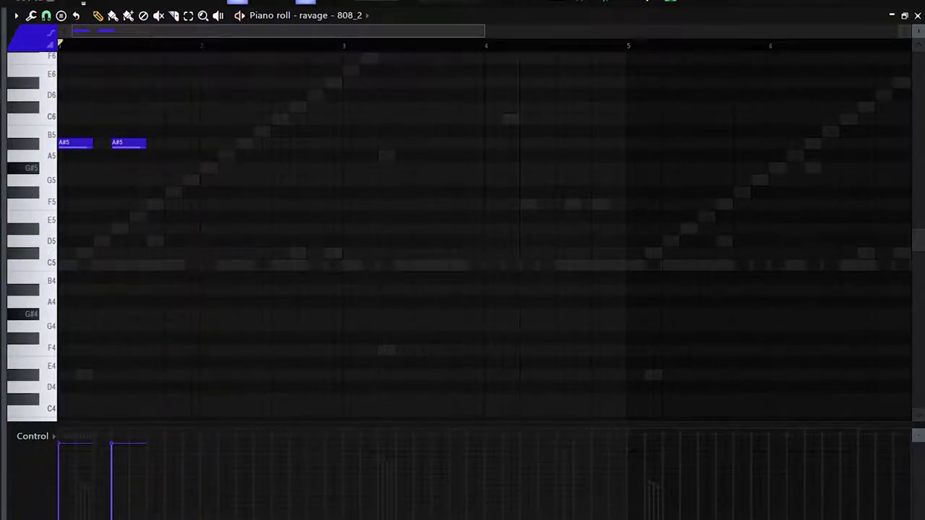
{"action": "left_click", "coordinate": [174, 241]}
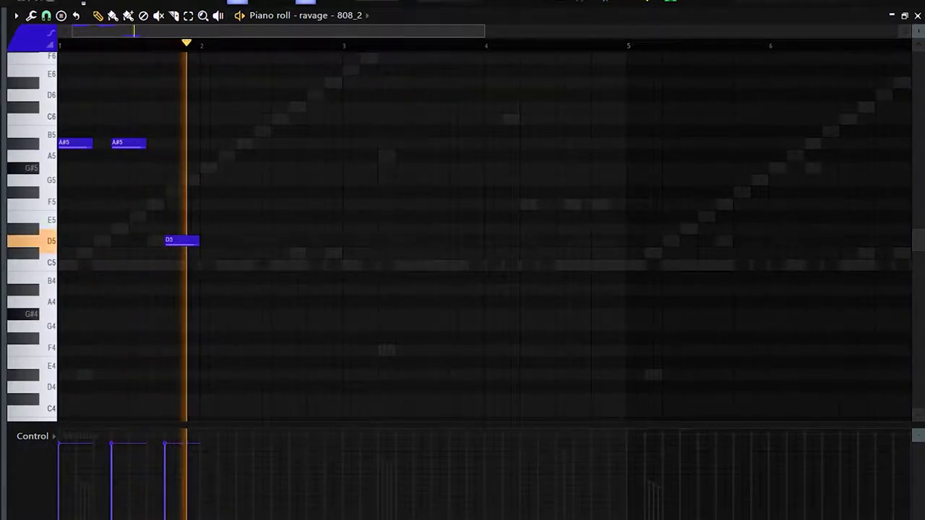
{"action": "key", "text": "space"}
{"action": "key", "text": "space"}
- Shorten the second A#5 808 note to about a quarter beat and add another A#5 between beats 3 and 4
{"action": "left_click_drag", "start_coordinate": [144, 144], "coordinate": [136, 143]}
{"action": "left_click", "coordinate": [142, 143]}
{"action": "right_click", "coordinate": [147, 143]}
{"action": "key", "text": "space"}
{"action": "key", "text": "space"}
{"action": "left_click_drag", "start_coordinate": [135, 143], "coordinate": [119, 143]}
{"action": "key", "text": "space"}
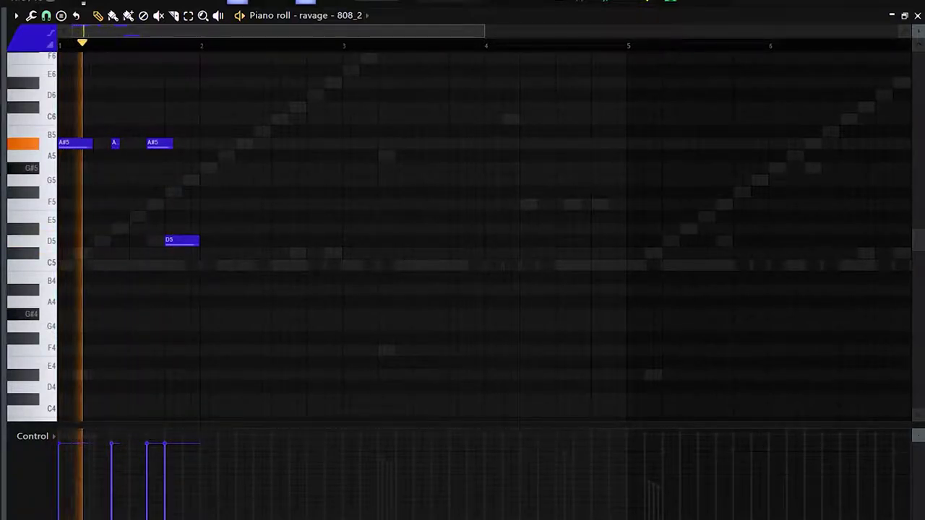
- Add a short A#5 808 note on beat 3 and move the following A#5 directly behind it, listening to the result
{"action": "key", "text": "space"}
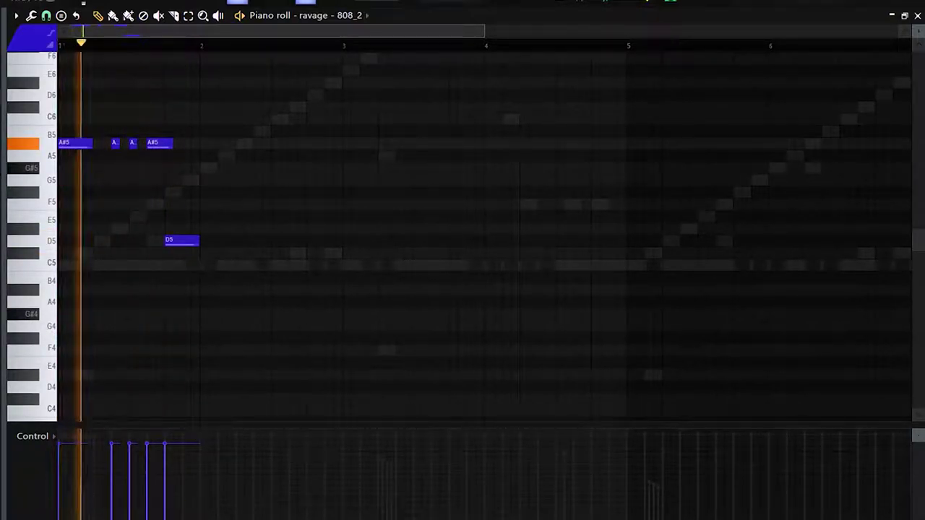
{"action": "key", "text": "space"}
{"action": "key", "text": "space"}
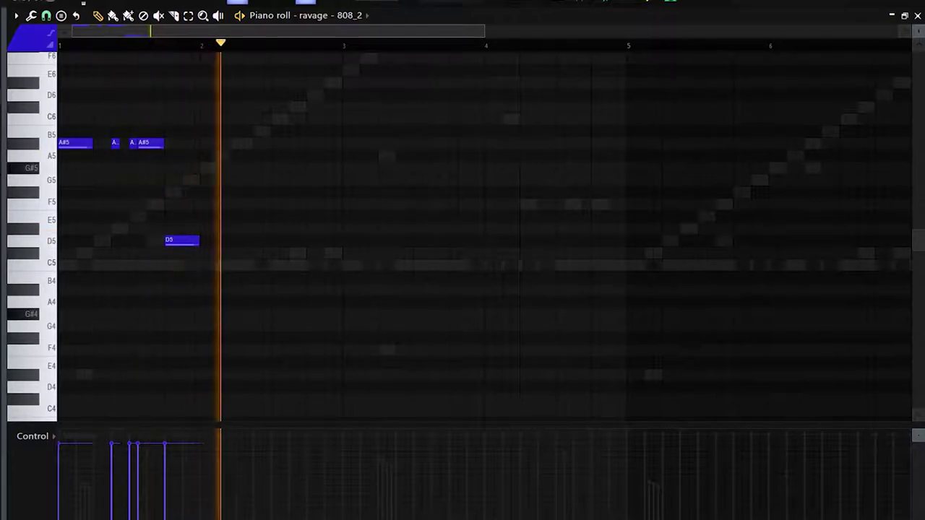
- Add a D5 808 note on beat 2 of bar 2 and lengthen the preceding D5 to two beats so they meet
{"action": "left_click", "coordinate": [242, 241]}
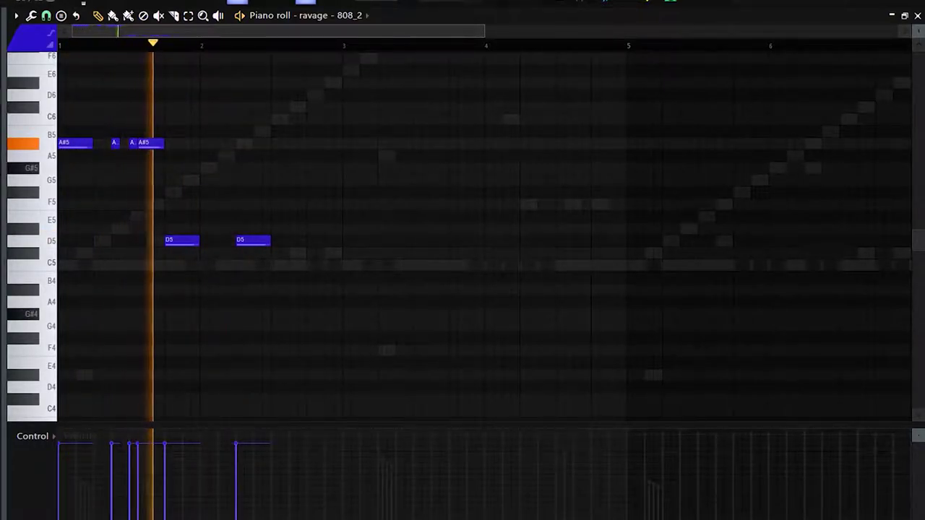
{"action": "left_click", "coordinate": [312, 240]}
{"action": "right_click", "coordinate": [314, 240]}
{"action": "right_click", "coordinate": [208, 228]}
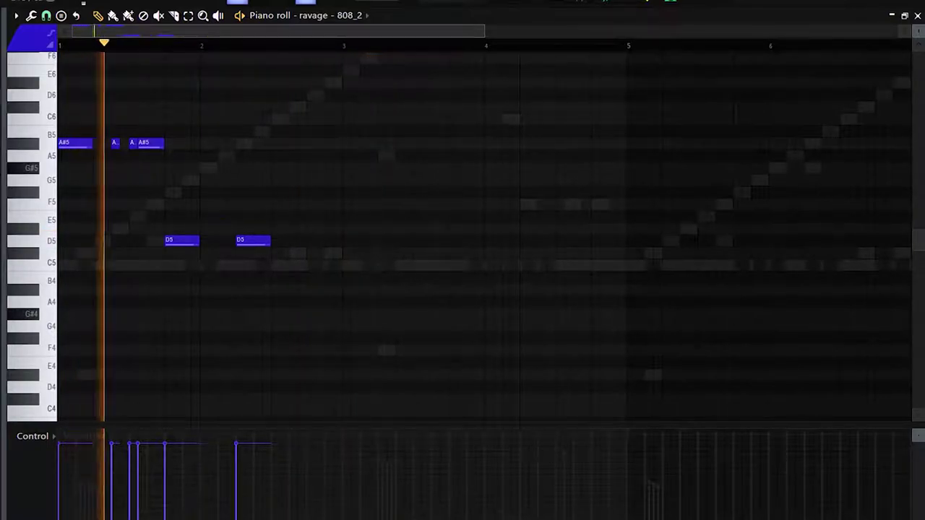
{"action": "left_click_drag", "start_coordinate": [197, 241], "coordinate": [235, 240]}
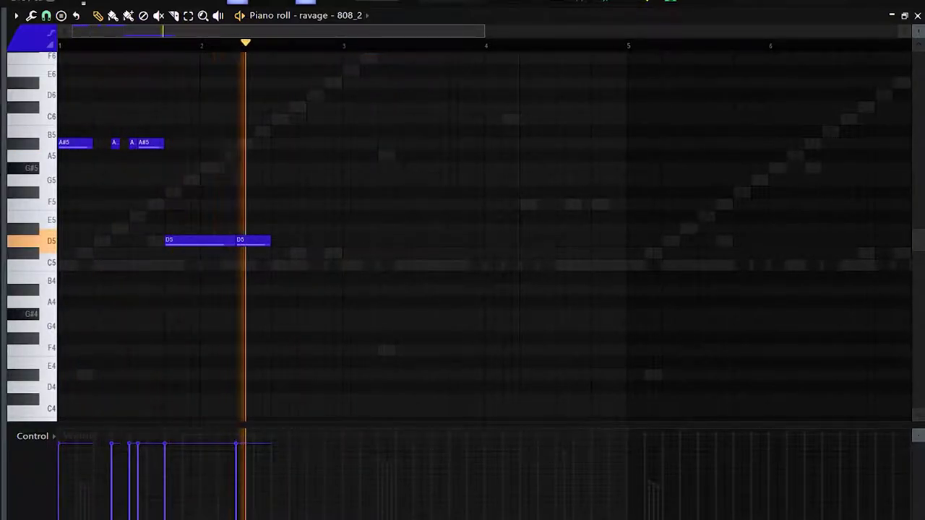
- Add an A#4 808 note on beat 4 of bar 2 and extend the second D5 up to its start
{"action": "left_click", "coordinate": [312, 241]}
{"action": "right_click", "coordinate": [313, 241]}
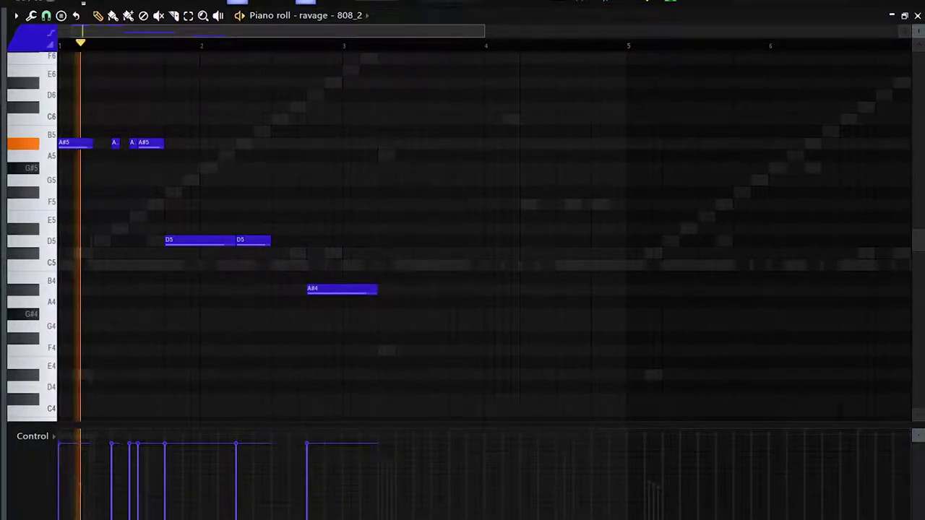
{"action": "left_click_drag", "start_coordinate": [269, 241], "coordinate": [306, 241]}
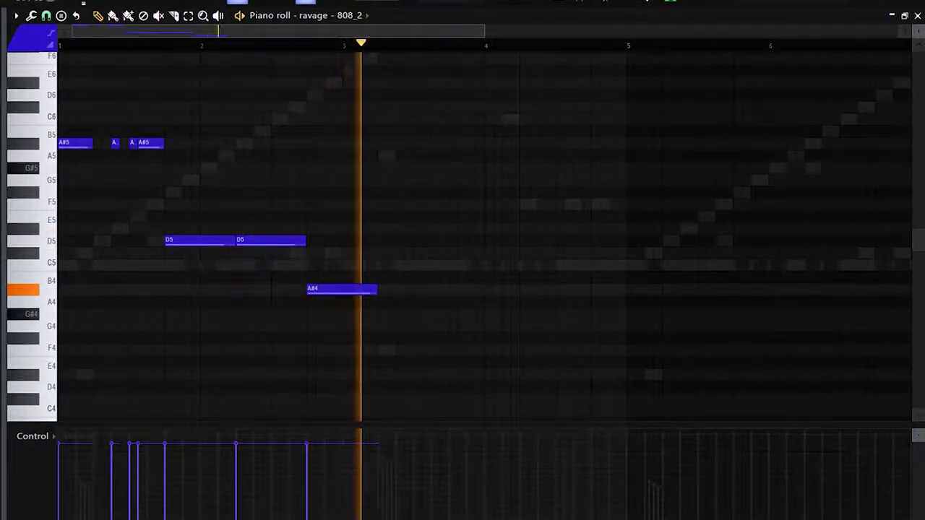
- Shorten the A#4 to one beat and fill bar 3 with two two-beat D5 notes plus A#5 and D5 slide notes in its second half
{"action": "left_click", "coordinate": [346, 241]}
{"action": "left_click_drag", "start_coordinate": [376, 290], "coordinate": [341, 289]}
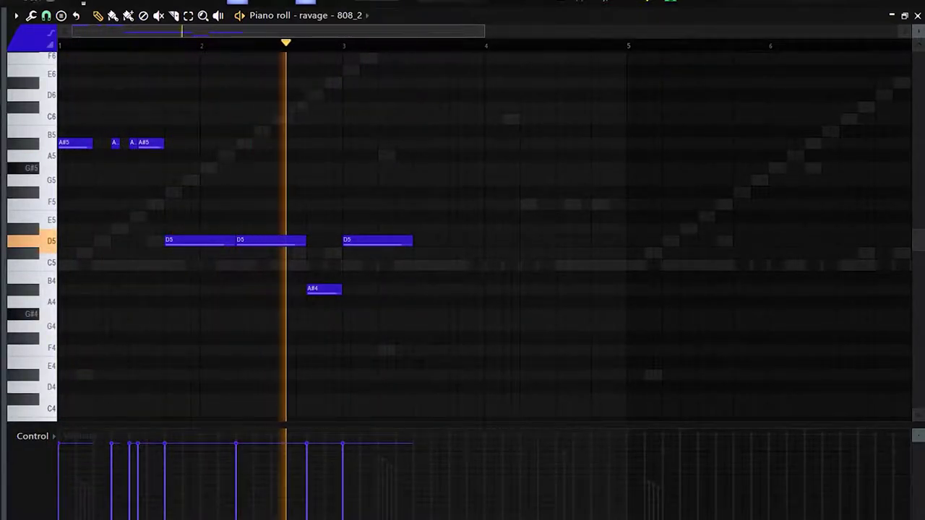
{"action": "left_click", "coordinate": [419, 142]}
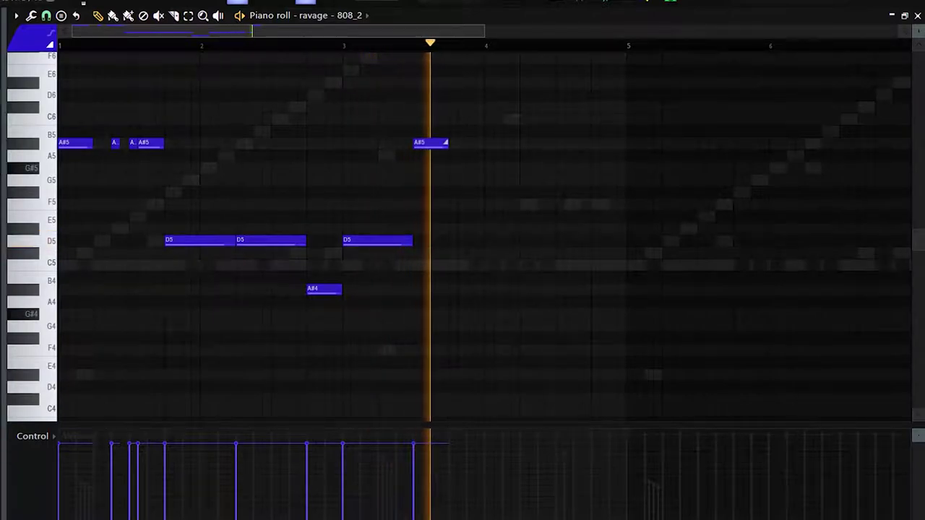
{"action": "left_click", "coordinate": [419, 241]}
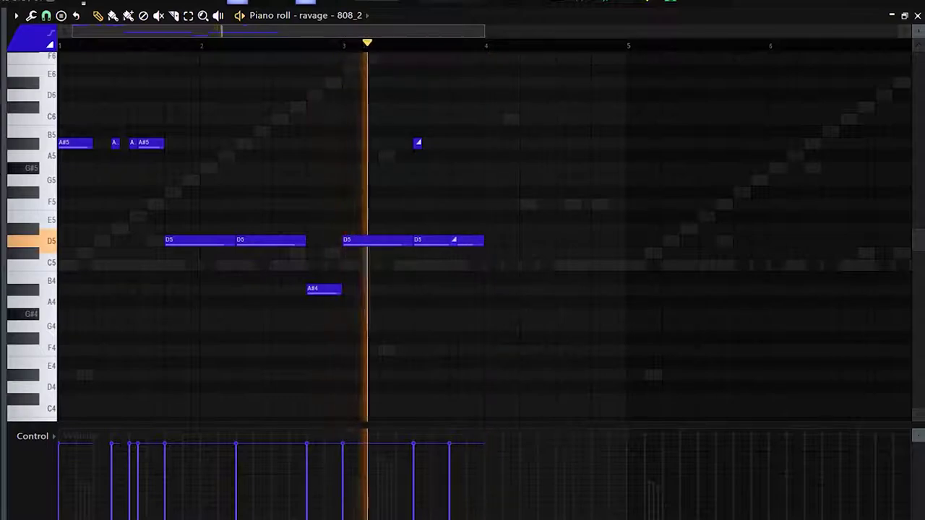
- Add a two-beat A#4 808 note on beat 3 of bar 4 and a quarter-beat F5 half a beat before it
{"action": "left_click", "coordinate": [525, 265]}
{"action": "right_click", "coordinate": [585, 266]}
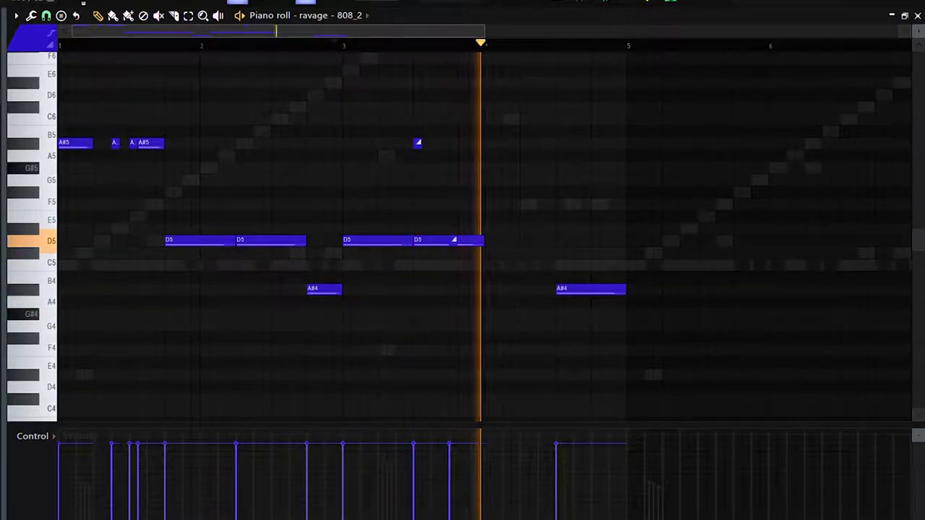
{"action": "left_click", "coordinate": [543, 180]}
{"action": "key", "text": "space"}
{"action": "right_click", "coordinate": [545, 180]}
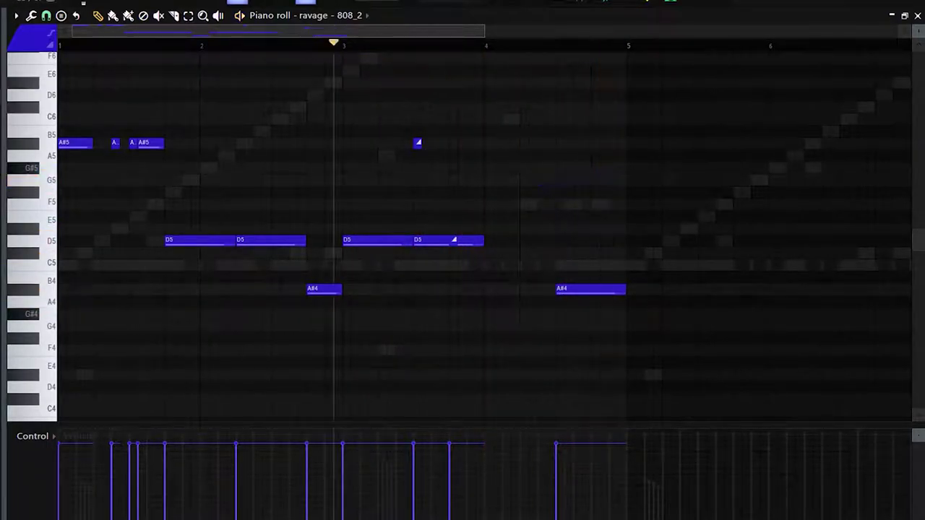
{"action": "left_click", "coordinate": [542, 204]}
{"action": "key", "text": "space"}
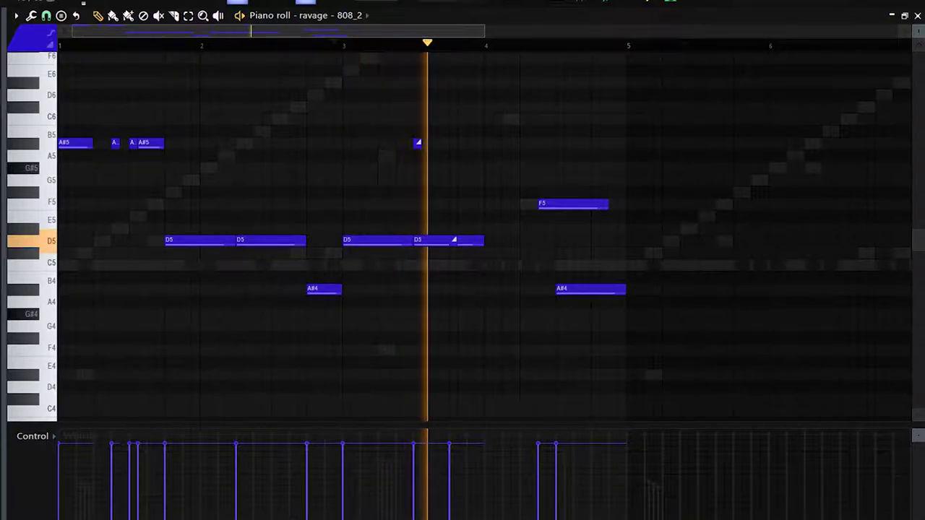
{"action": "left_click_drag", "start_coordinate": [606, 204], "coordinate": [545, 205]}
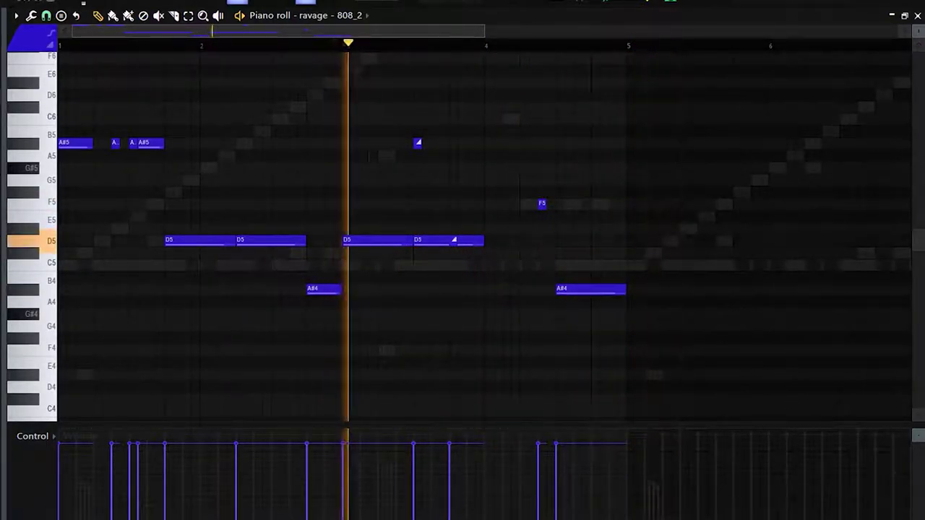
- Duplicate the four-bar 808 note sequence into bars 5 to 8
{"action": "key", "text": "ctrl+b"}
{"action": "key", "text": "ctrl+d"}
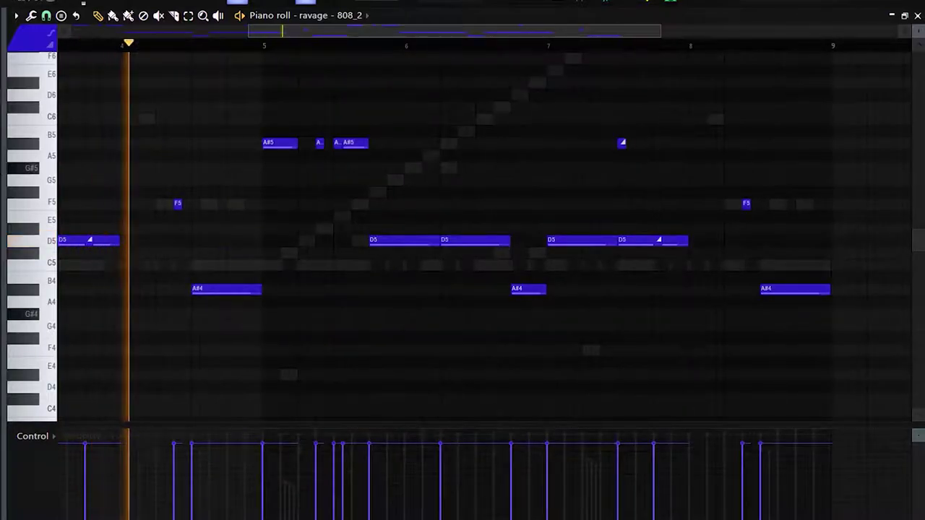
{"action": "key", "text": "ctrl+a"}
{"action": "key", "text": "ctrl+d"}
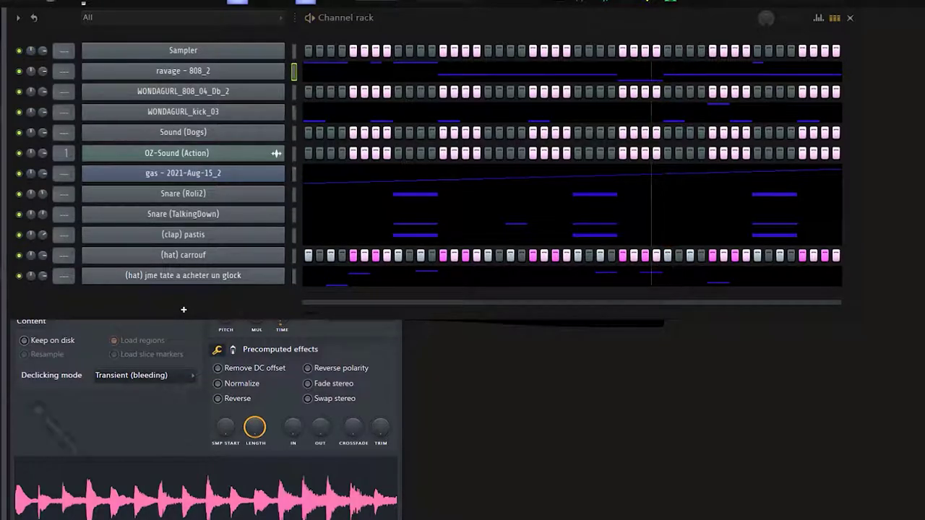
- Add a Southside Snare channel and copy the Snare (Roli2) notes into it
{"action": "left_click_drag", "start_coordinate": [220, 314], "coordinate": [217, 307]}
{"action": "right_click", "coordinate": [199, 194]}
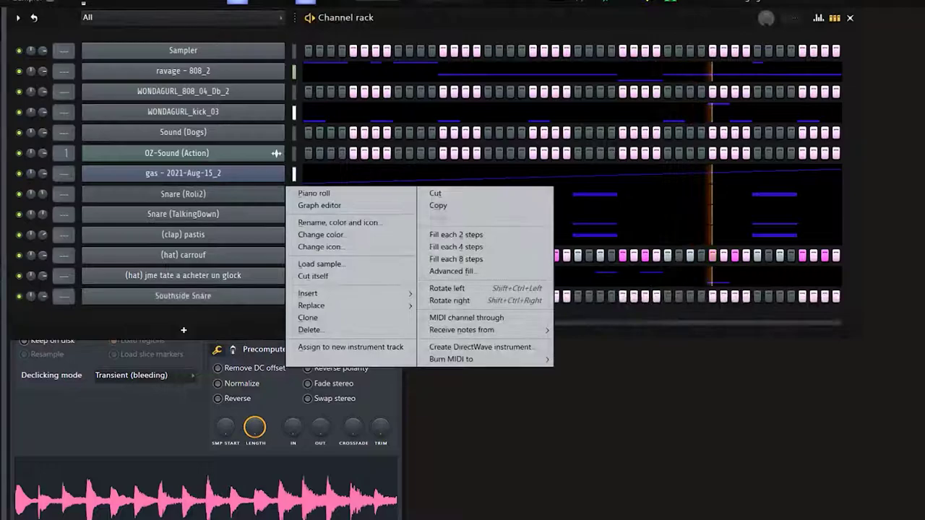
{"action": "left_click", "coordinate": [438, 205]}
{"action": "right_click", "coordinate": [199, 297]}
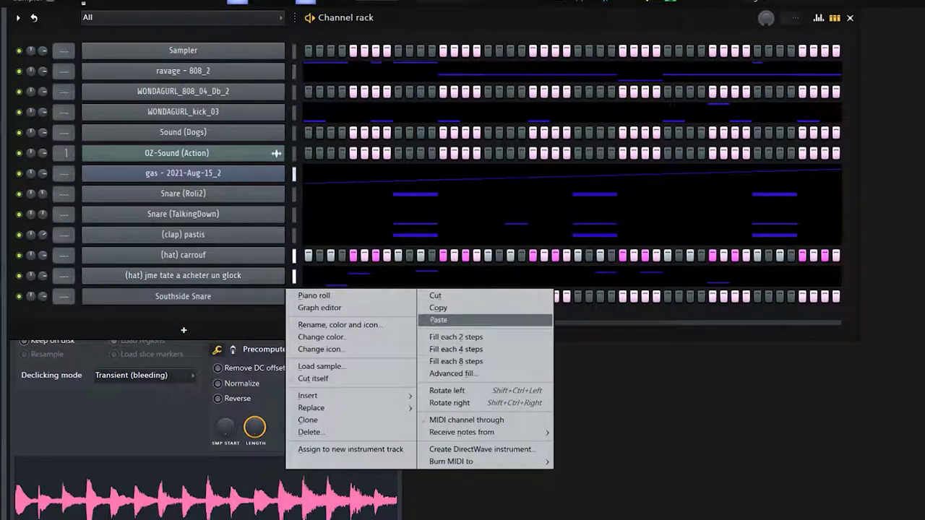
{"action": "left_click", "coordinate": [438, 319]}
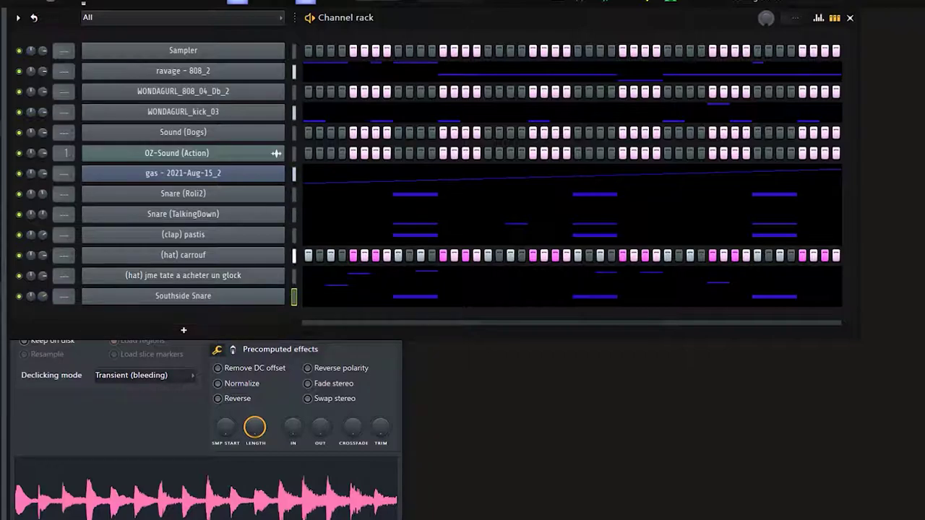
- Check the 808 channels' sampler settings and move the ravage - 808_2 notes to the WONDAGURL_808_04_Db_2 channel
{"action": "left_click", "coordinate": [276, 153]}
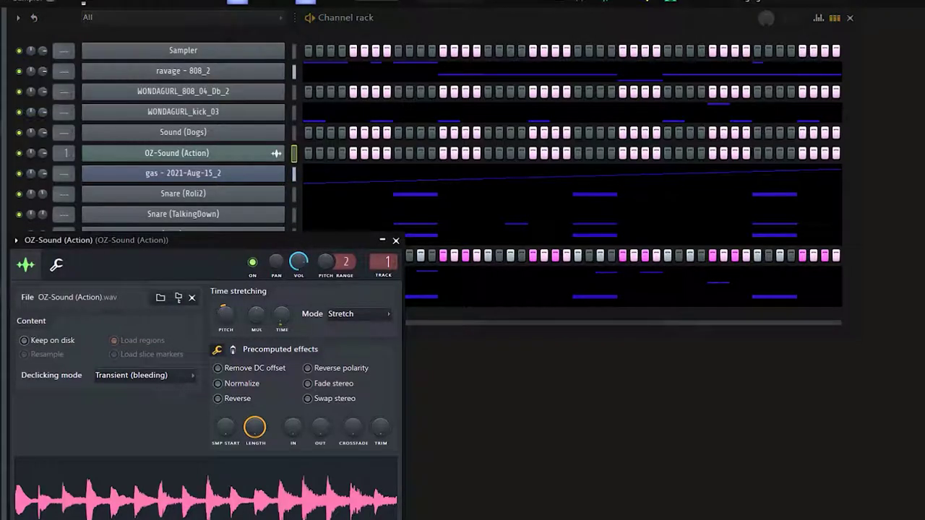
{"action": "left_click", "coordinate": [185, 153]}
{"action": "left_click", "coordinate": [183, 71]}
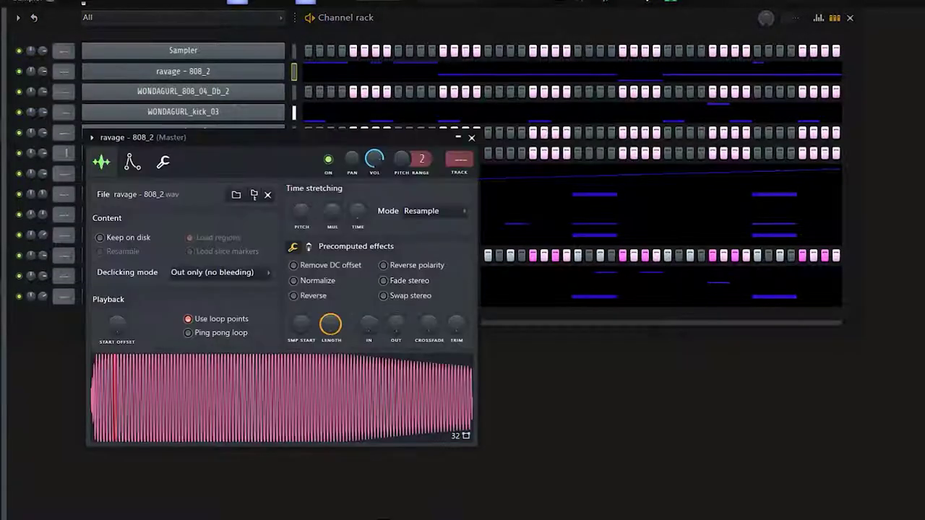
{"action": "left_click", "coordinate": [471, 138]}
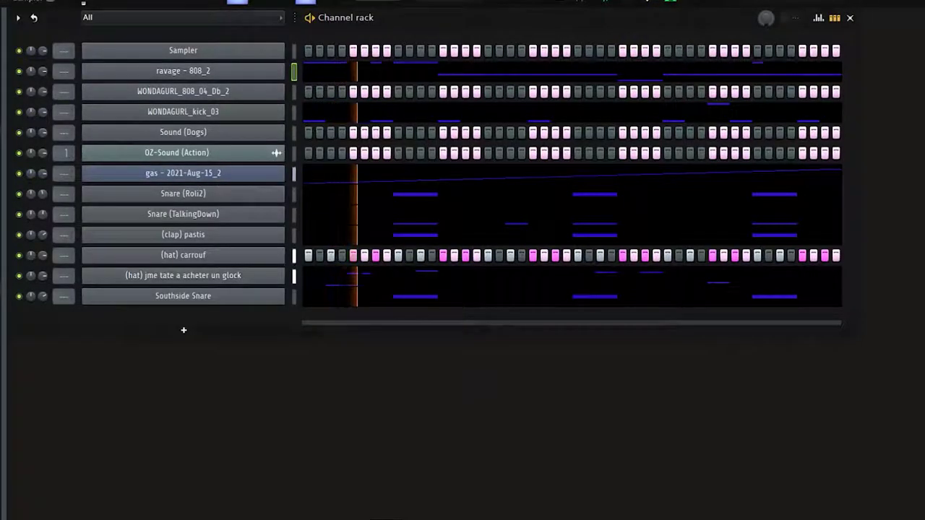
{"action": "left_click", "coordinate": [183, 91]}
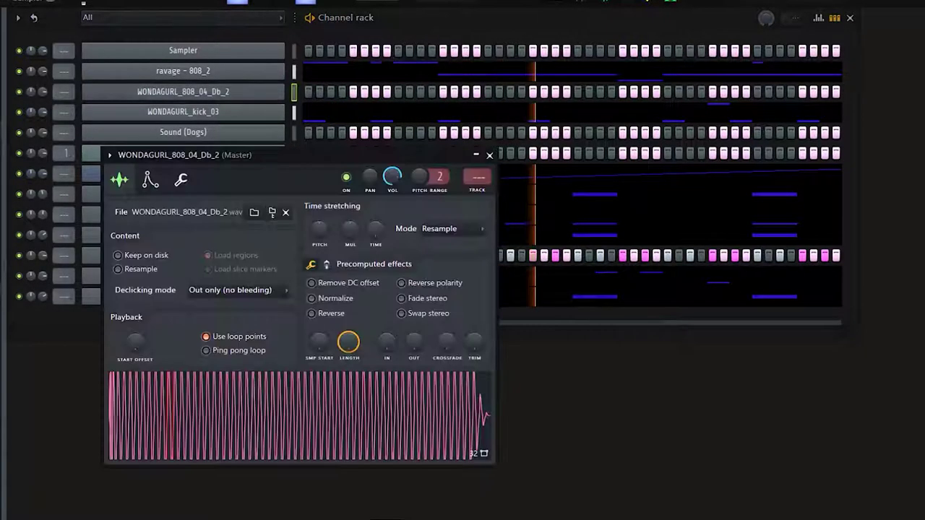
{"action": "left_click", "coordinate": [475, 155]}
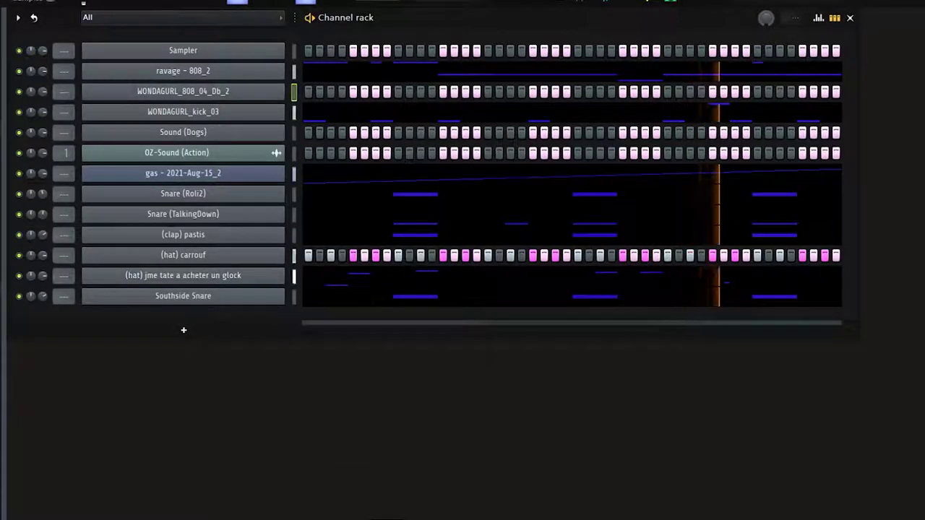
{"action": "key", "text": "ctrl+x"}
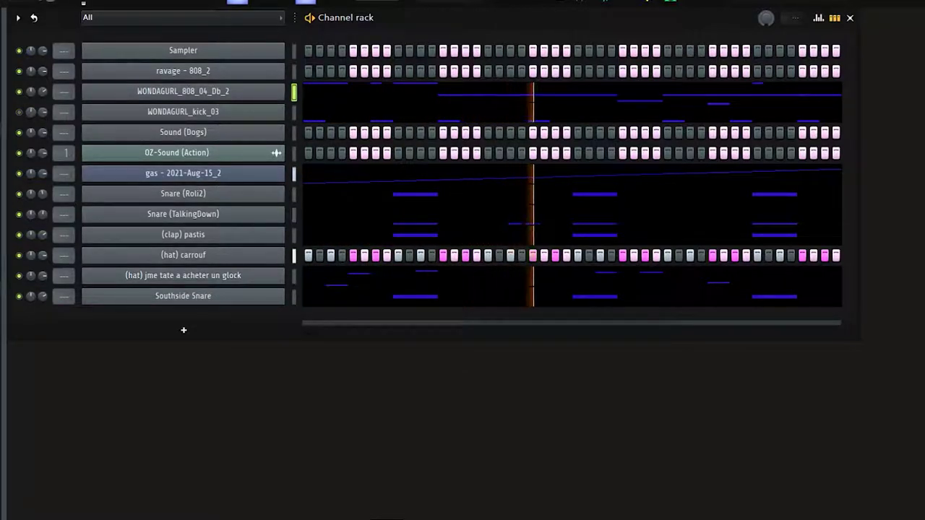
{"action": "key", "text": "space"}
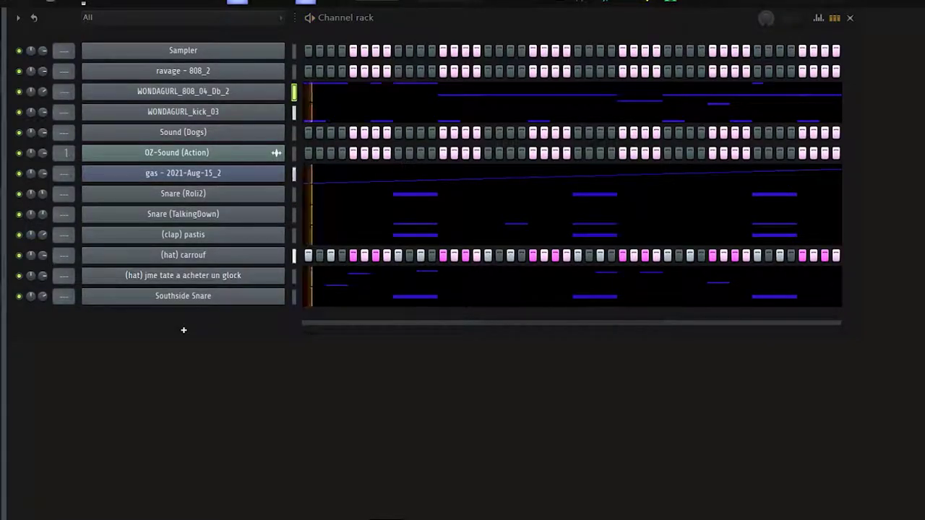
- Add the KÉ - ultra kick sample as a new channel and move the WONDAGURL_kick_03 notes to it
{"action": "left_click_drag", "start_coordinate": [183, 333], "coordinate": [183, 333]}
{"action": "key", "text": "space"}
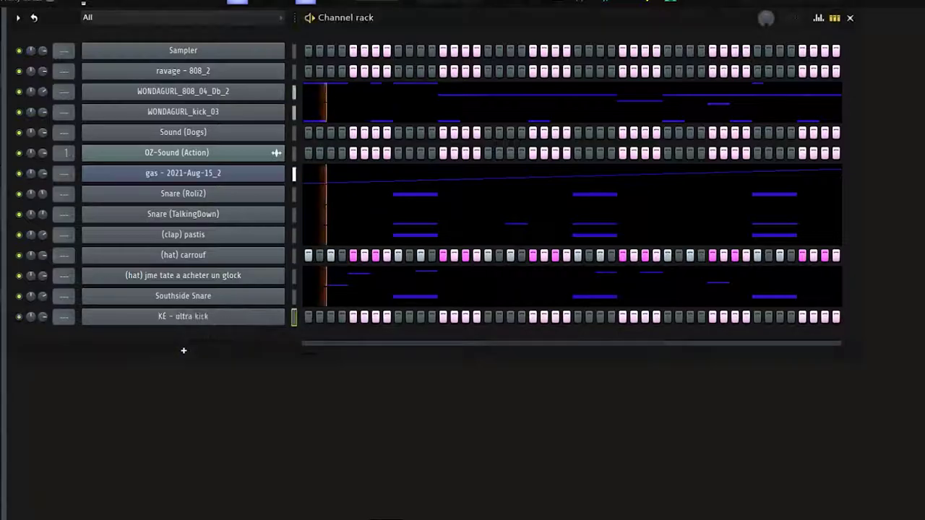
{"action": "right_click", "coordinate": [217, 112]}
{"action": "left_click", "coordinate": [443, 112]}
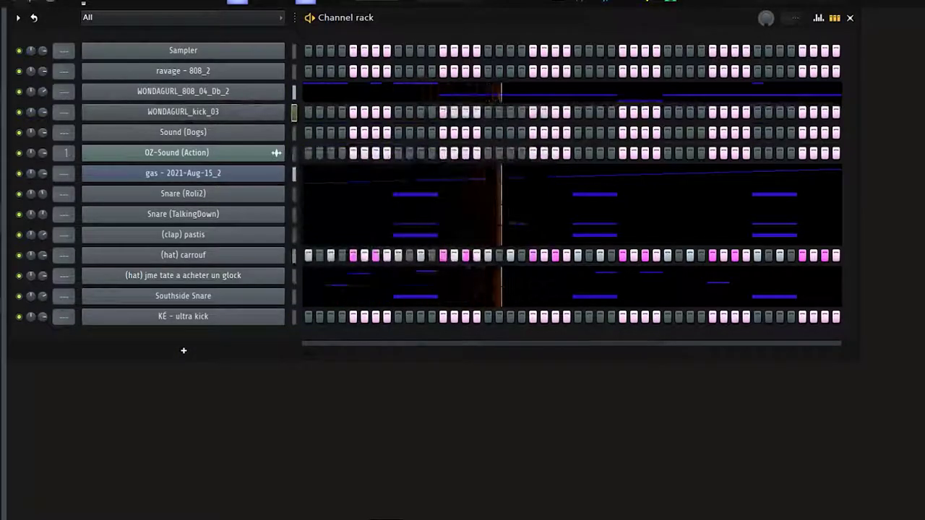
{"action": "right_click", "coordinate": [283, 316]}
{"action": "left_click", "coordinate": [512, 340]}
- Raise the Boost precomputed effect of KÉ - ultra kick slightly and listen to the beat
{"action": "left_click", "coordinate": [182, 316]}
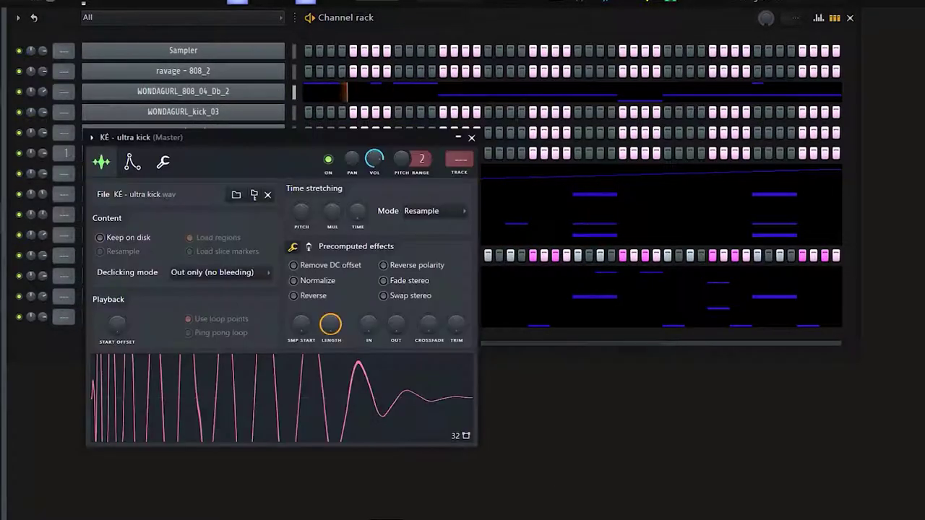
{"action": "left_click", "coordinate": [308, 247]}
{"action": "left_click_drag", "start_coordinate": [303, 271], "coordinate": [302, 264]}
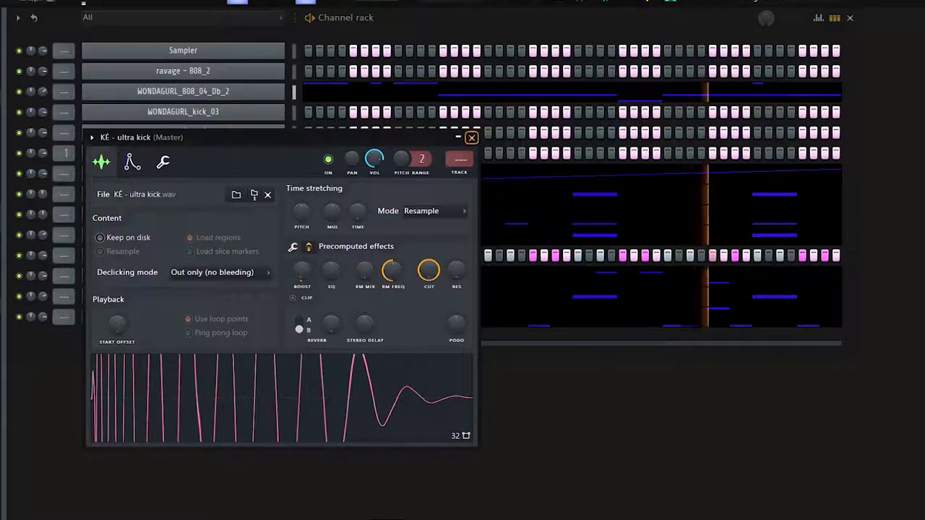
{"action": "left_click", "coordinate": [472, 138]}
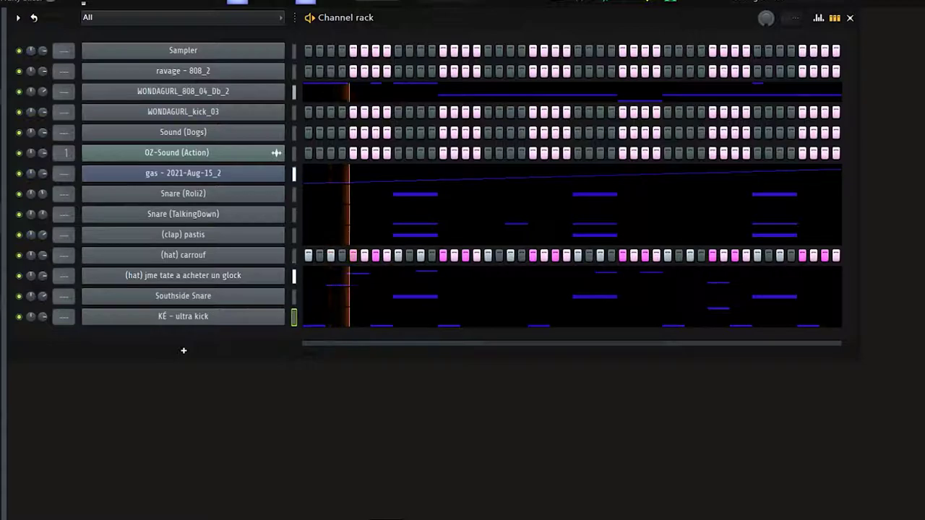
{"action": "key", "text": "space"}
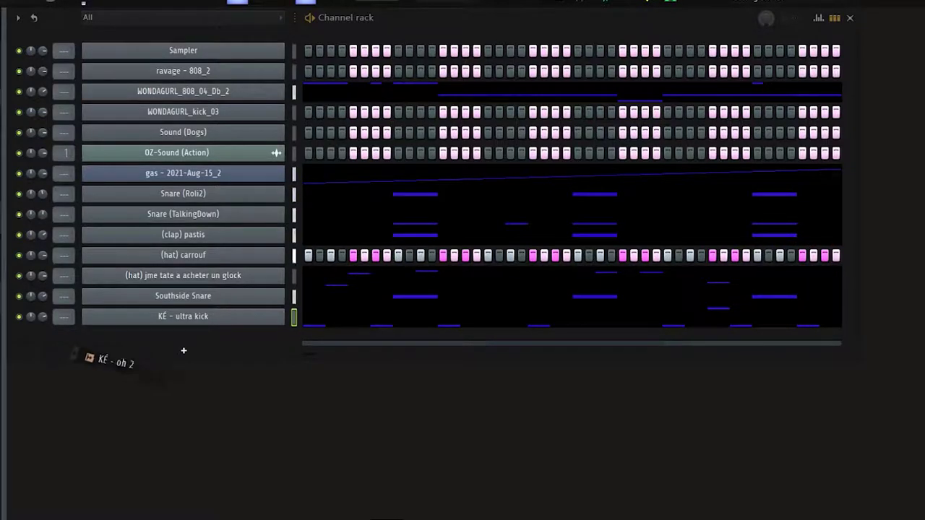
- Add the KÉ - oh 2 sample as a new channel and open its piano roll
{"action": "left_click_drag", "start_coordinate": [184, 351], "coordinate": [184, 369]}
{"action": "right_click", "coordinate": [285, 329]}
{"action": "left_click", "coordinate": [307, 335]}
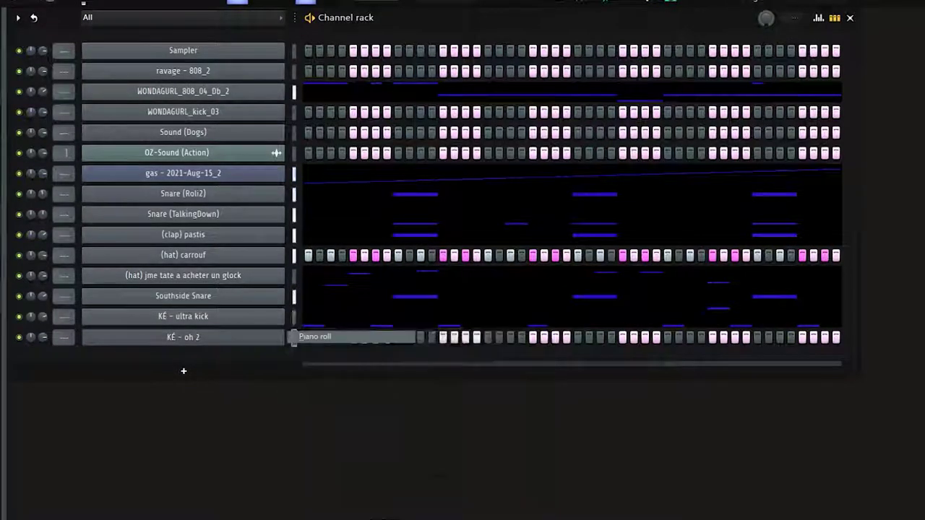
- Place a short C5 open-hat note halfway between beats 2 and 3 of bar 1, auditioning its position
{"action": "key", "text": "space"}
{"action": "key", "text": "space"}
{"action": "left_click", "coordinate": [123, 265]}
{"action": "right_click", "coordinate": [124, 264]}
{"action": "left_click", "coordinate": [116, 264]}
{"action": "key", "text": "space"}
{"action": "key", "text": "space"}
- Place a short D#4 open-hat note on beat 3 of bar 2 at reduced velocity and return to the channel rack
{"action": "left_click", "coordinate": [258, 362]}
{"action": "right_click", "coordinate": [258, 362]}
{"action": "key", "text": "space"}
{"action": "left_click", "coordinate": [266, 375]}
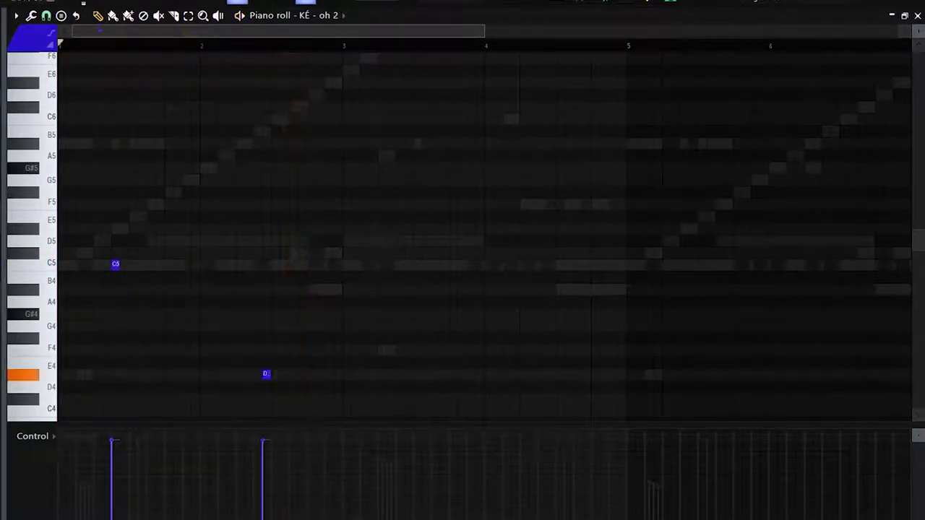
{"action": "key", "text": "space"}
{"action": "right_click", "coordinate": [266, 374]}
{"action": "left_click", "coordinate": [276, 374]}
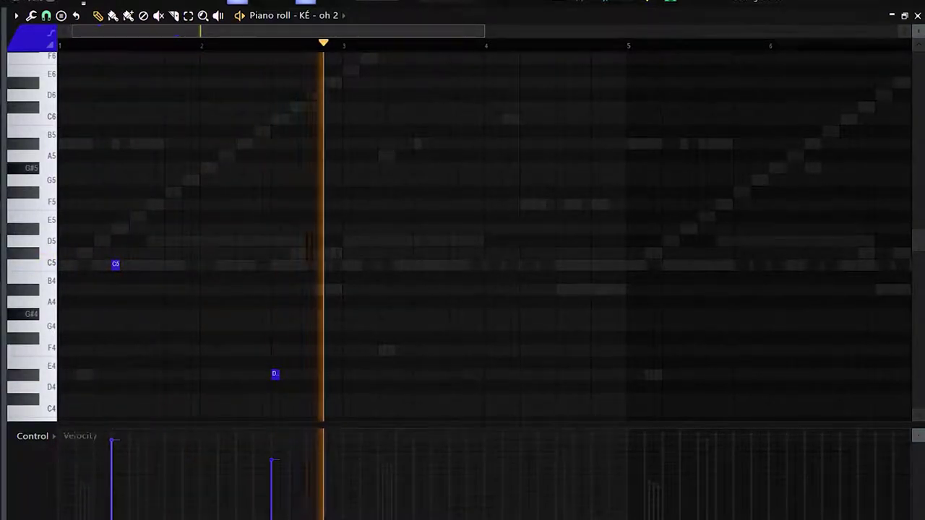
{"action": "key", "text": "F7"}
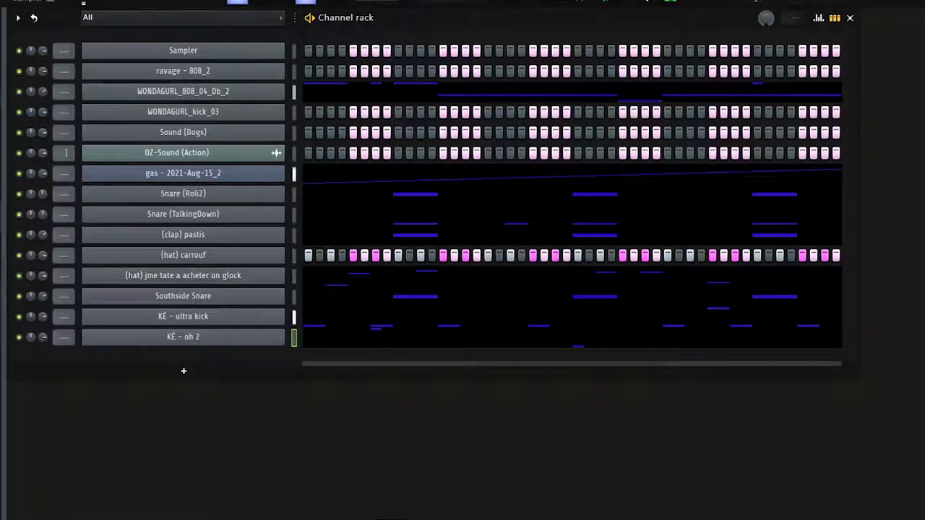
- Open the ravage - 808_2 sample in Edison, detect its pitch regions to check its note, and close the editor
{"action": "left_click", "coordinate": [183, 70]}
{"action": "right_click", "coordinate": [222, 330]}
{"action": "left_click", "coordinate": [264, 366]}
{"action": "left_click", "coordinate": [295, 159]}
{"action": "left_click", "coordinate": [335, 341]}
{"action": "scroll", "coordinate": [313, 325], "scroll_direction": "up", "scroll_amount": 3}
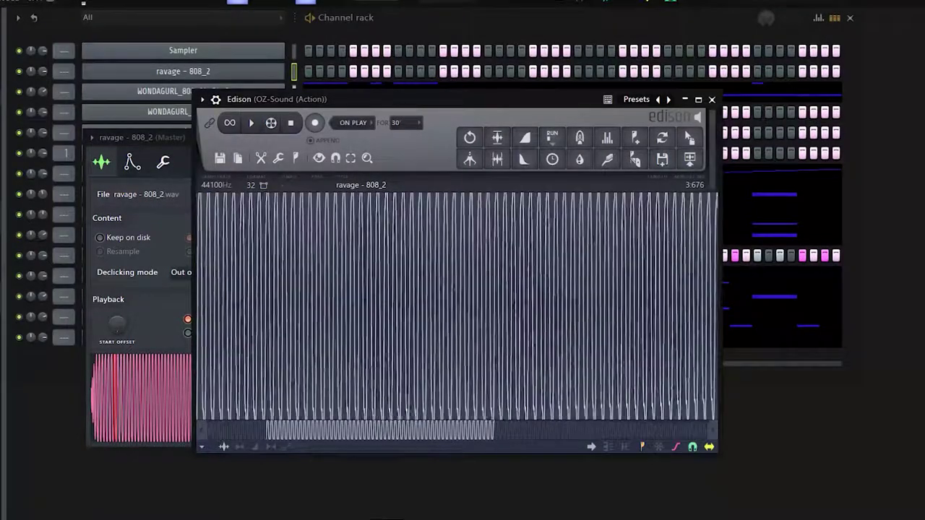
{"action": "left_click", "coordinate": [711, 99]}
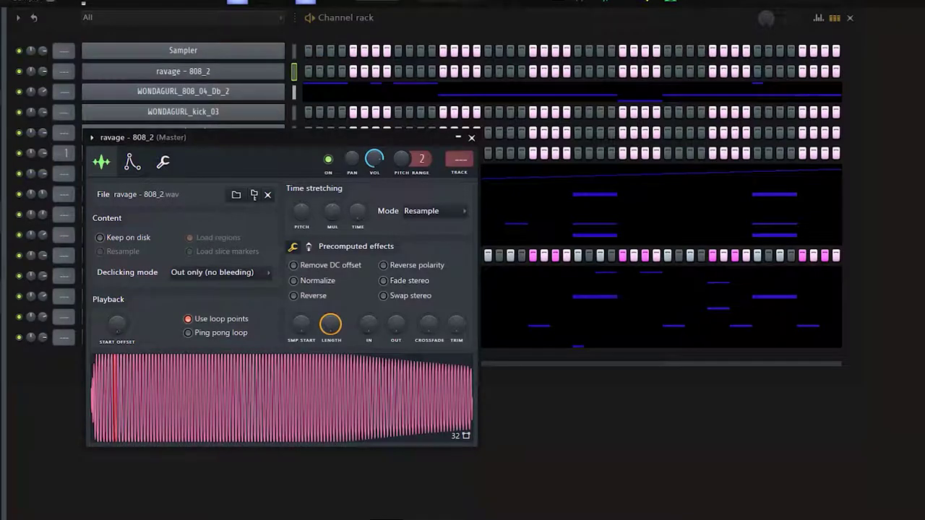
- Open the WONDAGURL_808_04_Db_2 sample in Edison, detect its pitch regions to identify its note, and close the editor
{"action": "left_click", "coordinate": [183, 92]}
{"action": "left_click", "coordinate": [181, 180]}
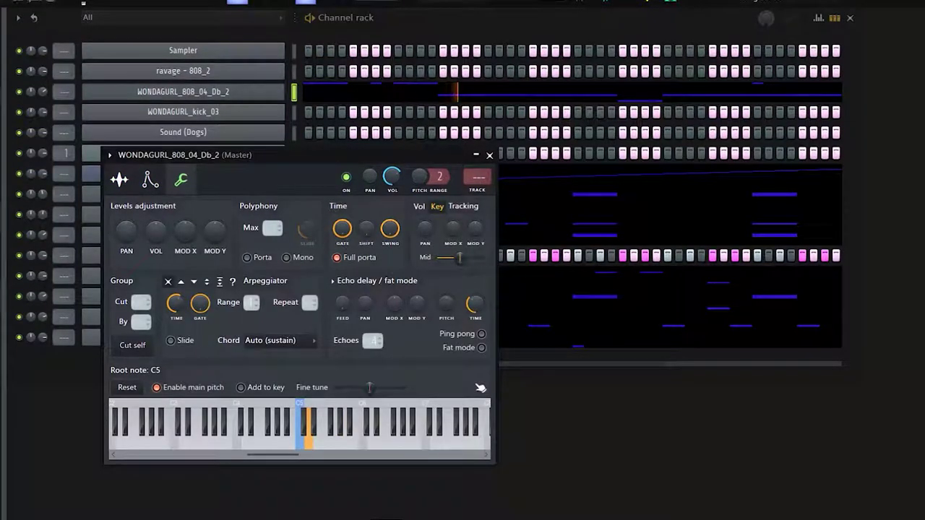
{"action": "left_click", "coordinate": [119, 180]}
{"action": "right_click", "coordinate": [312, 397]}
{"action": "left_click", "coordinate": [358, 367]}
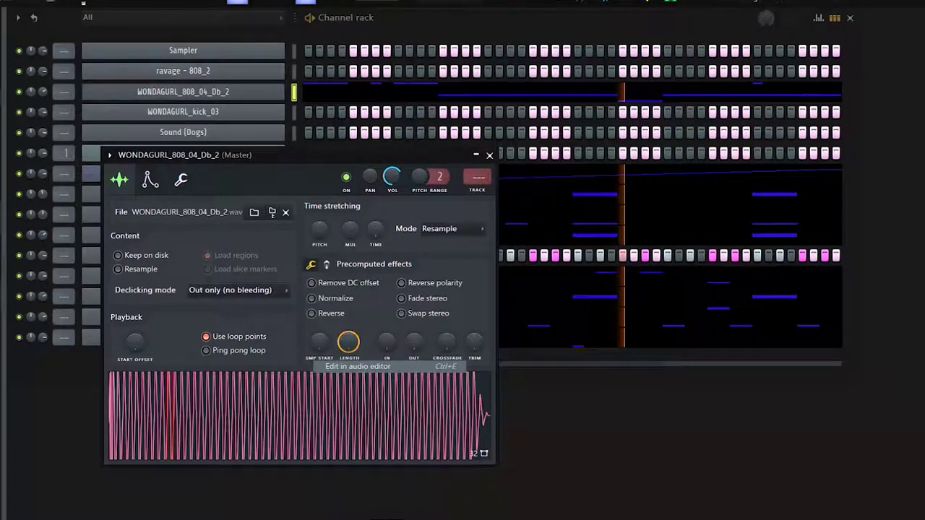
{"action": "right_click", "coordinate": [288, 171]}
{"action": "left_click", "coordinate": [325, 341]}
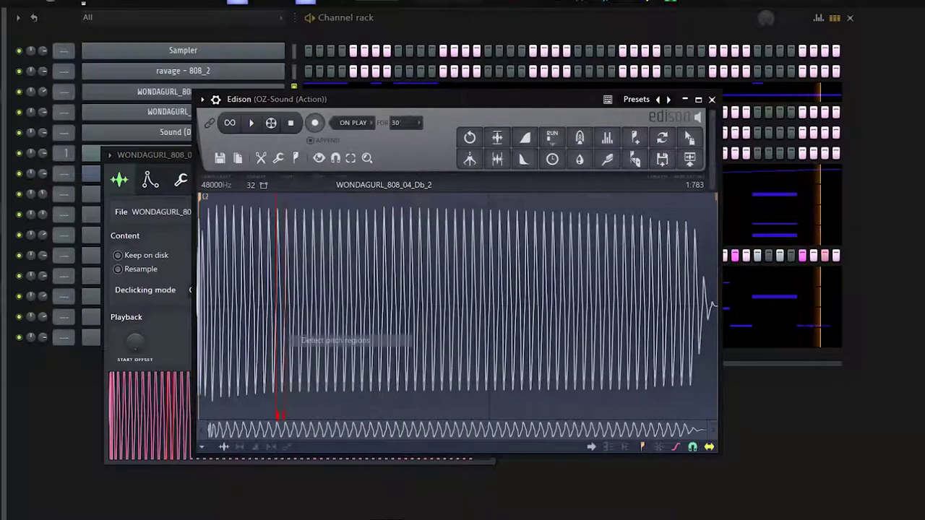
{"action": "left_click", "coordinate": [711, 99]}
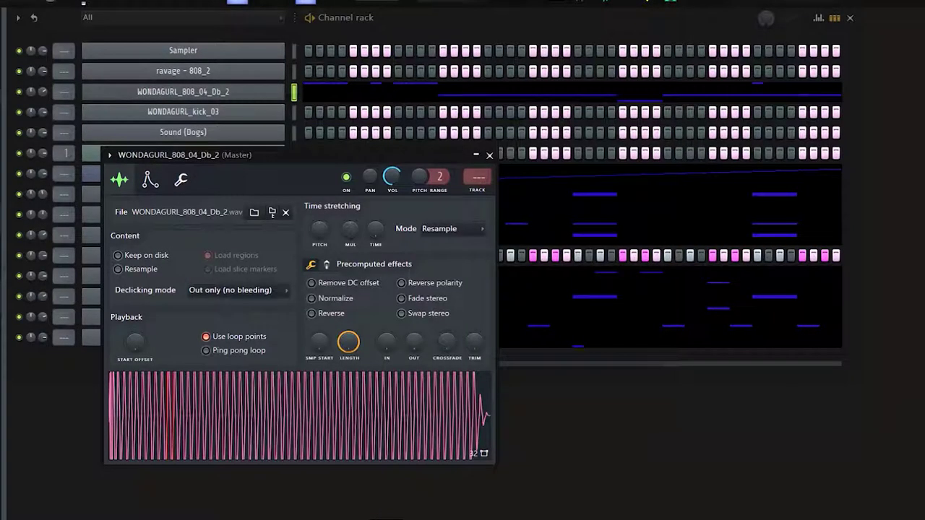
- Move the 808 bass note at the start of bar 3 up to D#5 in the piano roll, comparing it during playback
{"action": "key", "text": "space"}
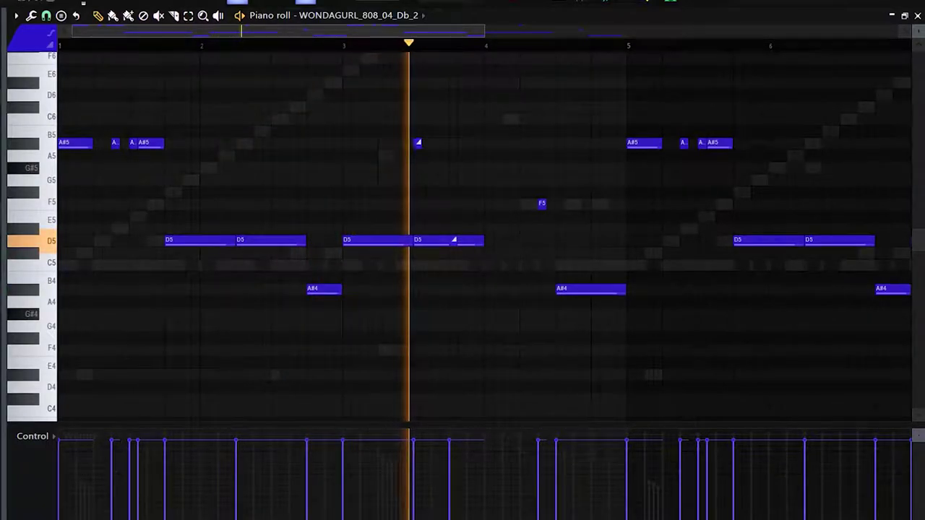
{"action": "key", "text": "space"}
{"action": "key", "text": "space"}
{"action": "key", "text": "space"}
{"action": "left_click_drag", "start_coordinate": [377, 241], "coordinate": [377, 204]}
{"action": "key", "text": "space"}
{"action": "key", "text": "space"}
{"action": "key", "text": "space"}
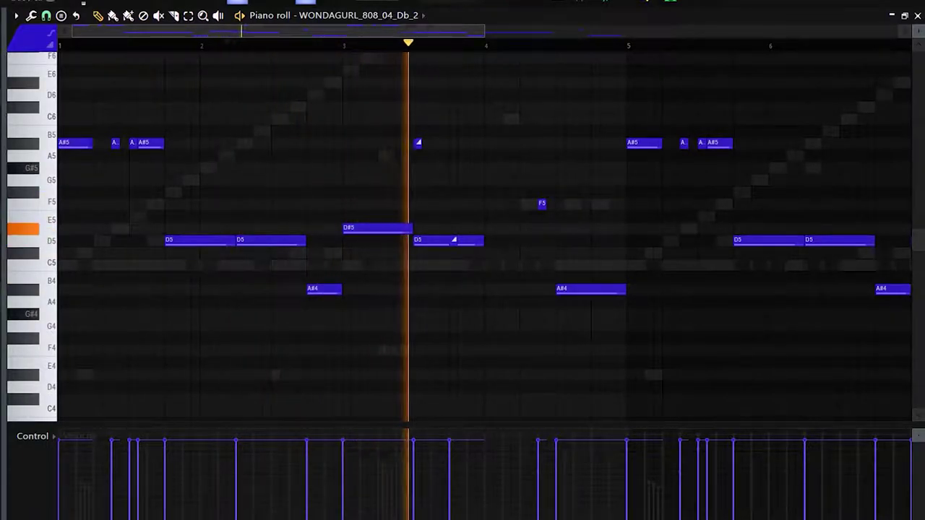
- Raise all remaining D5 notes of the 808 bass one semitone to D#5, deselect them and return to the channel rack
{"action": "left_click", "coordinate": [29, 241], "text": "ctrl"}
{"action": "key", "text": "shift+Up"}
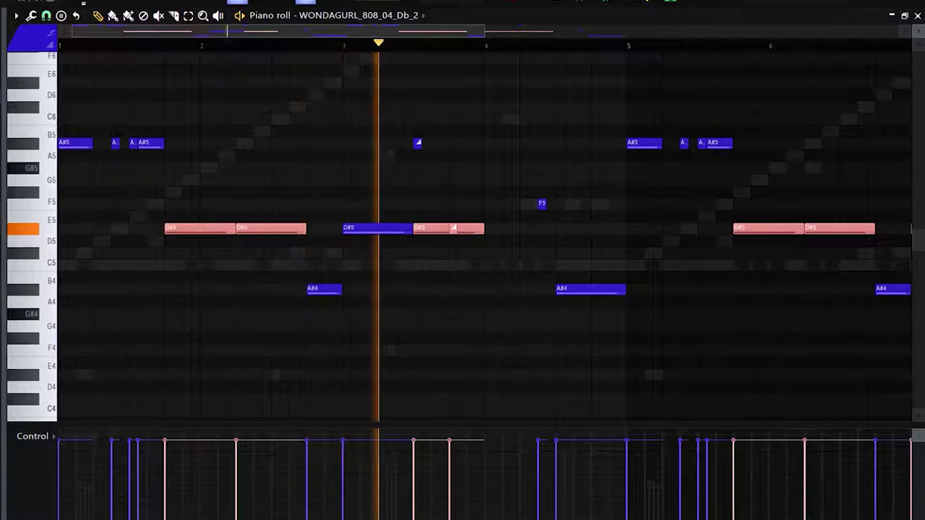
{"action": "key", "text": "ctrl+d"}
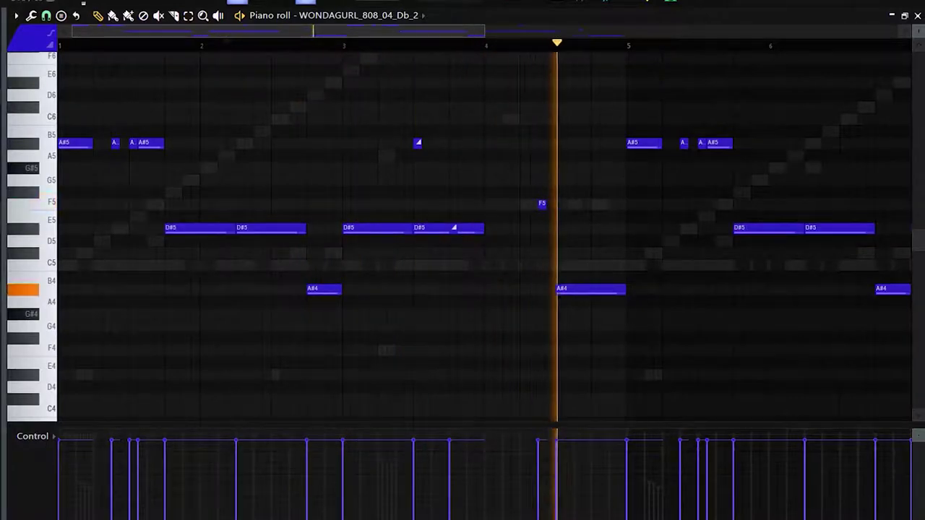
{"action": "scroll", "coordinate": [484, 237], "scroll_direction": "down", "scroll_amount": 3}
{"action": "scroll", "coordinate": [484, 237], "scroll_direction": "up", "scroll_amount": 3}
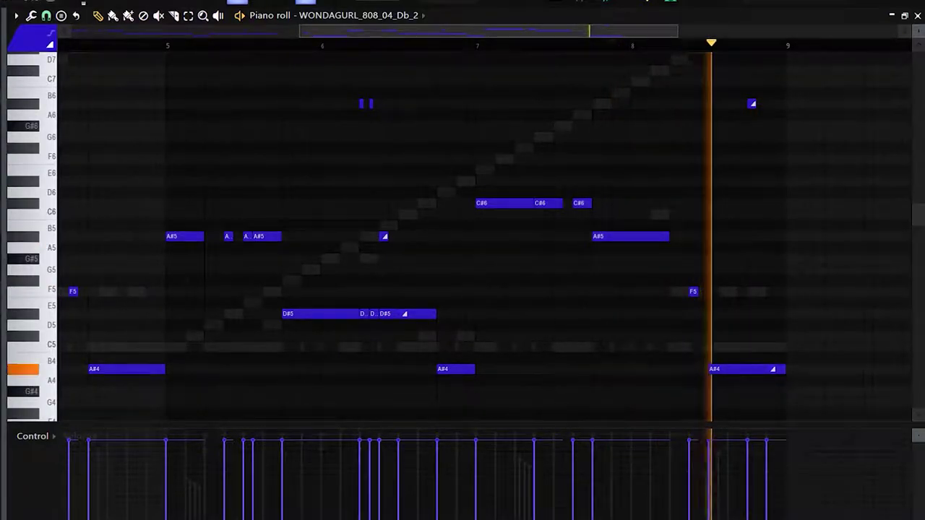
{"action": "scroll", "coordinate": [758, 238], "scroll_direction": "up", "scroll_amount": 3}
{"action": "scroll", "coordinate": [753, 239], "scroll_direction": "down", "scroll_amount": 4}
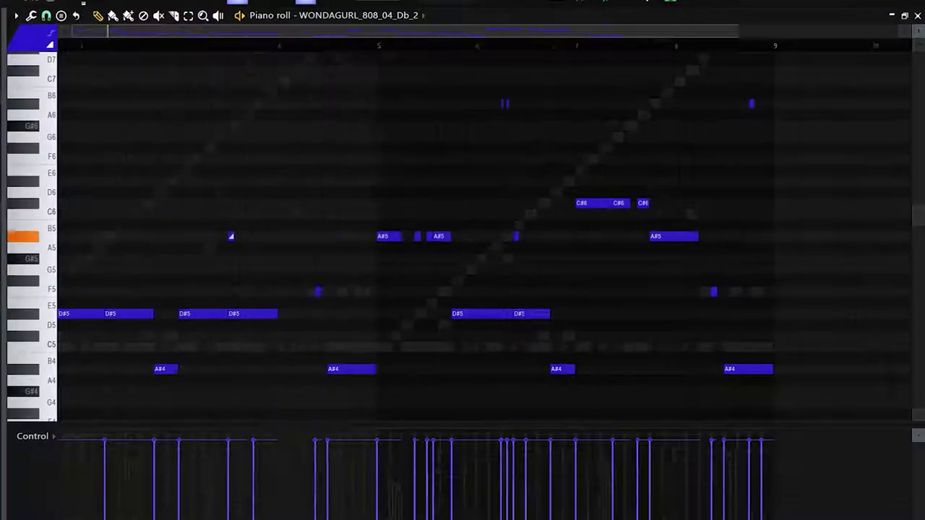
{"action": "key", "text": "Escape"}
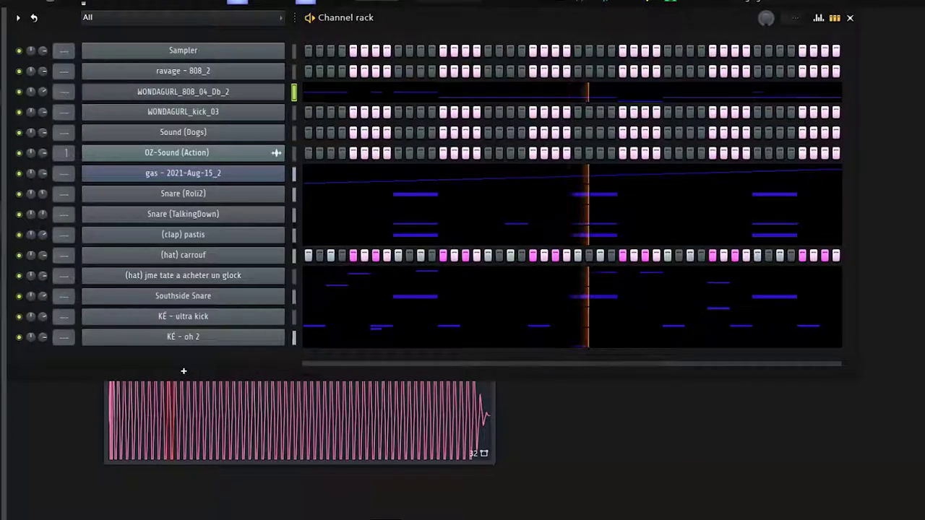